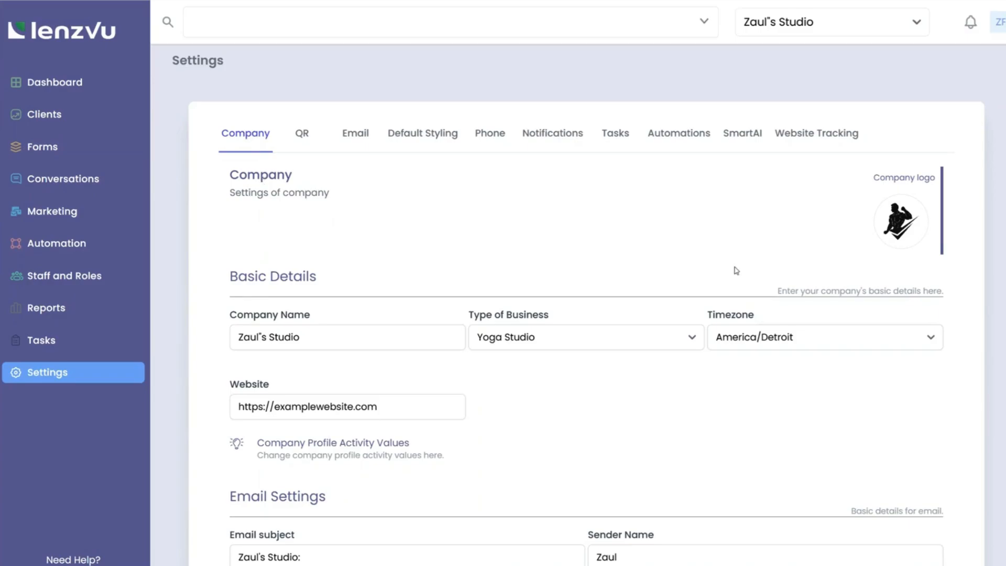
Step: Pick a new image file as the company logo and highlight the company name
{"action": "left_click", "coordinate": [898, 222]}
{"action": "double_click", "coordinate": [335, 44]}
{"action": "scroll", "coordinate": [579, 229], "scroll_direction": "down", "scroll_amount": 3}
{"action": "scroll", "coordinate": [581, 230], "scroll_direction": "down", "scroll_amount": 1}
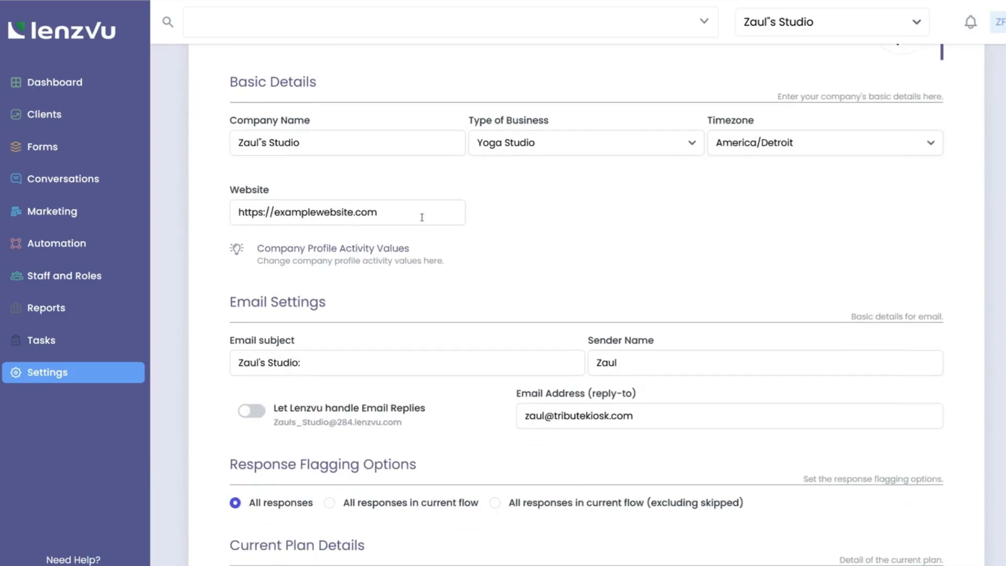
{"action": "left_click_drag", "start_coordinate": [328, 137], "coordinate": [213, 139]}
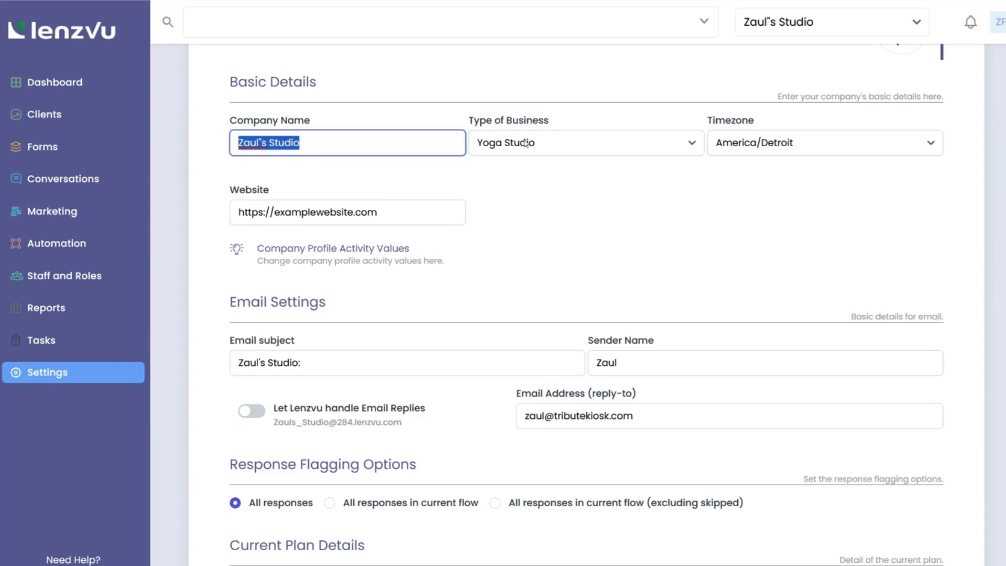
Step: Keep Yoga Studio as the business type and America/Detroit as the timezone
{"action": "left_click", "coordinate": [553, 146]}
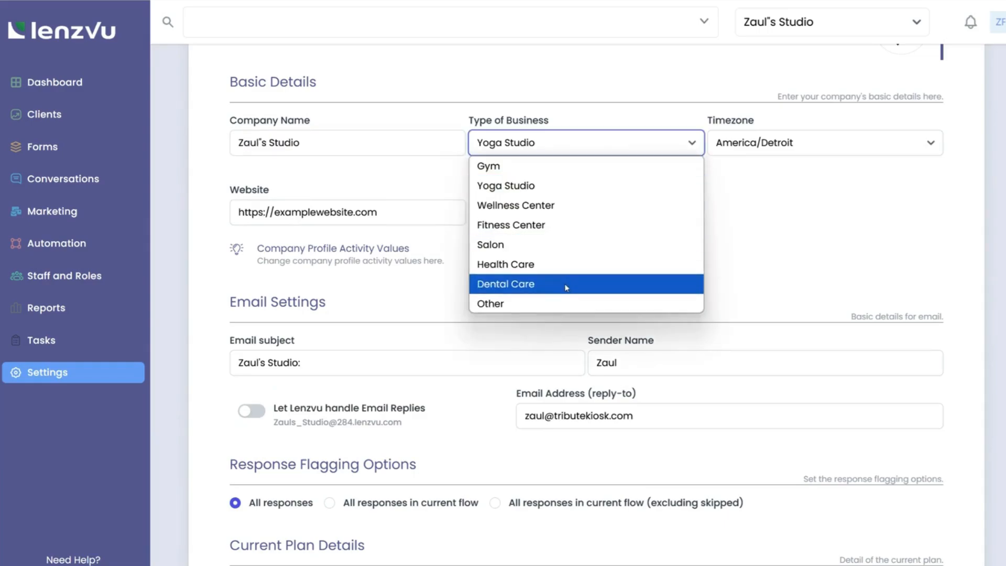
{"action": "left_click", "coordinate": [569, 191]}
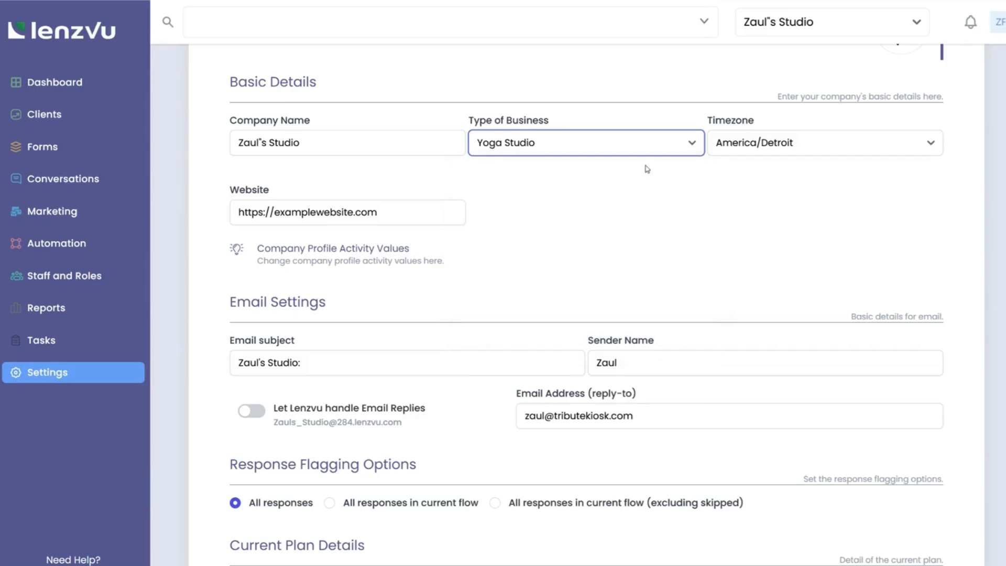
{"action": "left_click", "coordinate": [819, 151]}
{"action": "scroll", "coordinate": [778, 366], "scroll_direction": "down", "scroll_amount": 4}
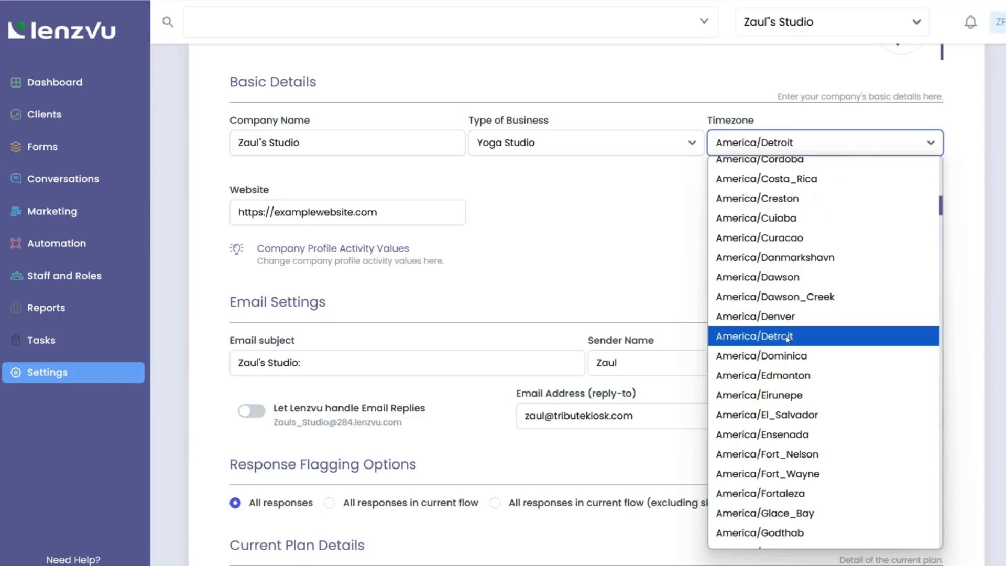
{"action": "left_click", "coordinate": [788, 336]}
{"action": "left_click_drag", "start_coordinate": [412, 223], "coordinate": [217, 220]}
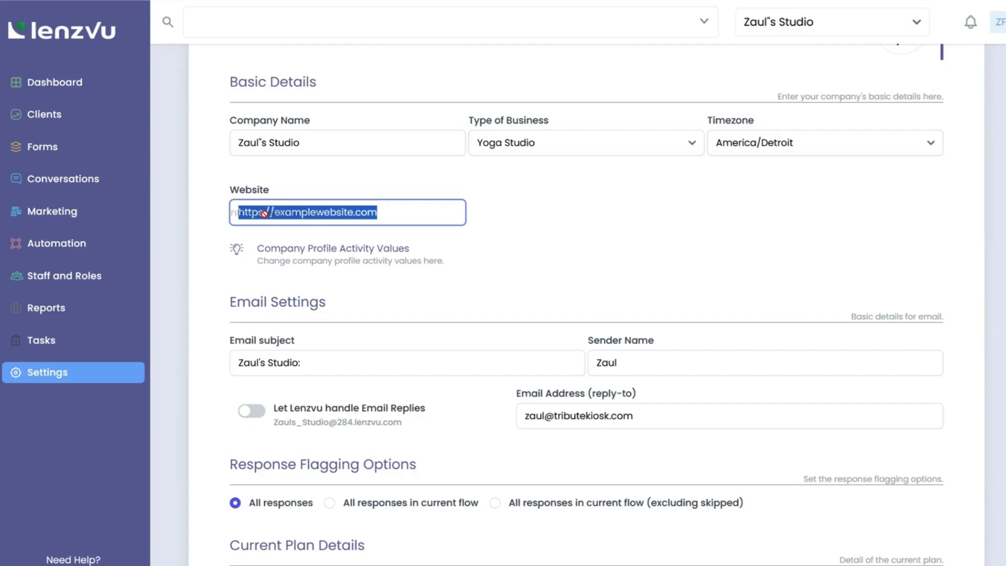
{"action": "left_click", "coordinate": [275, 211]}
{"action": "left_click_drag", "start_coordinate": [275, 212], "coordinate": [231, 215]}
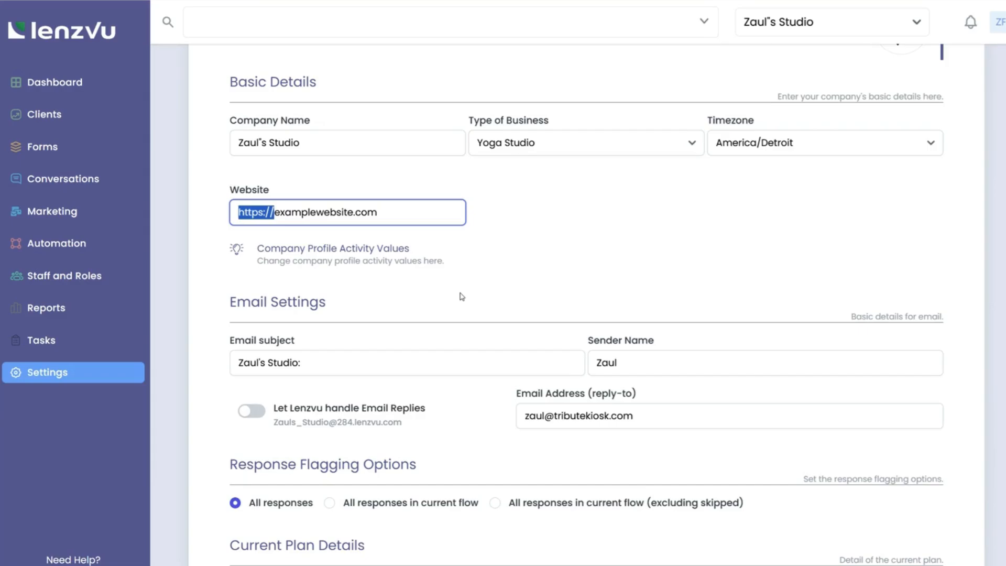
{"action": "scroll", "coordinate": [460, 295], "scroll_direction": "down", "scroll_amount": 4}
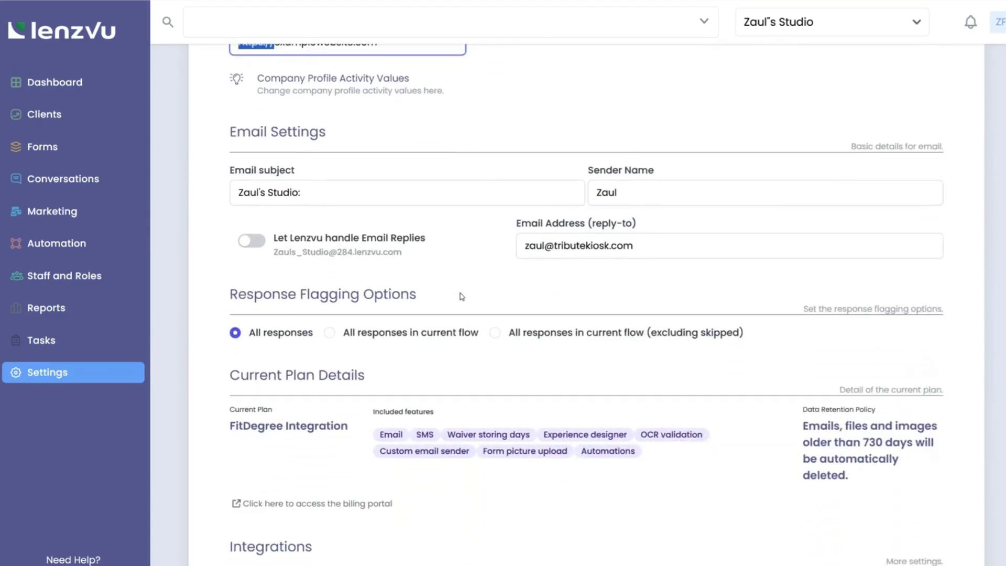
{"action": "left_click", "coordinate": [332, 166]}
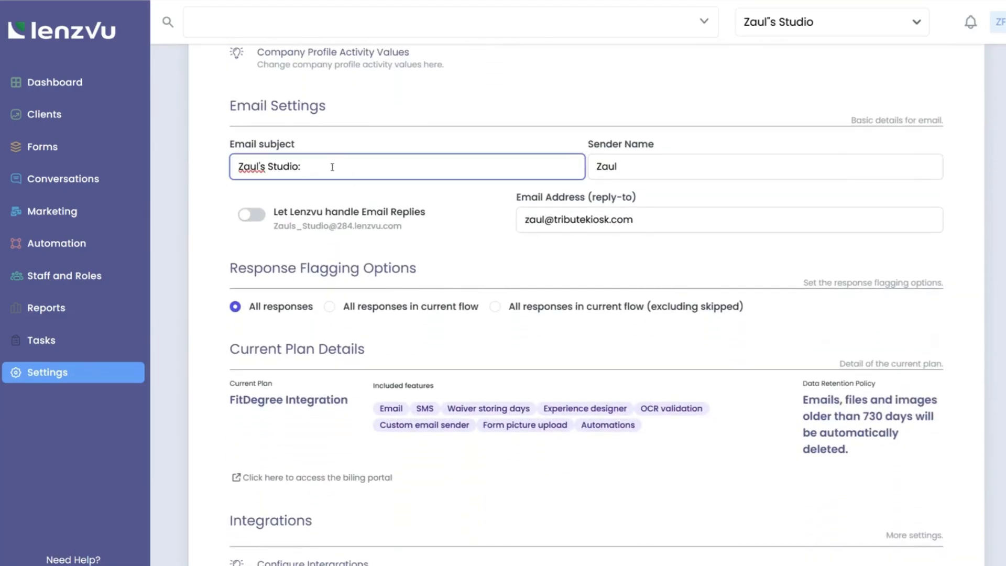
{"action": "left_click_drag", "start_coordinate": [332, 166], "coordinate": [227, 151]}
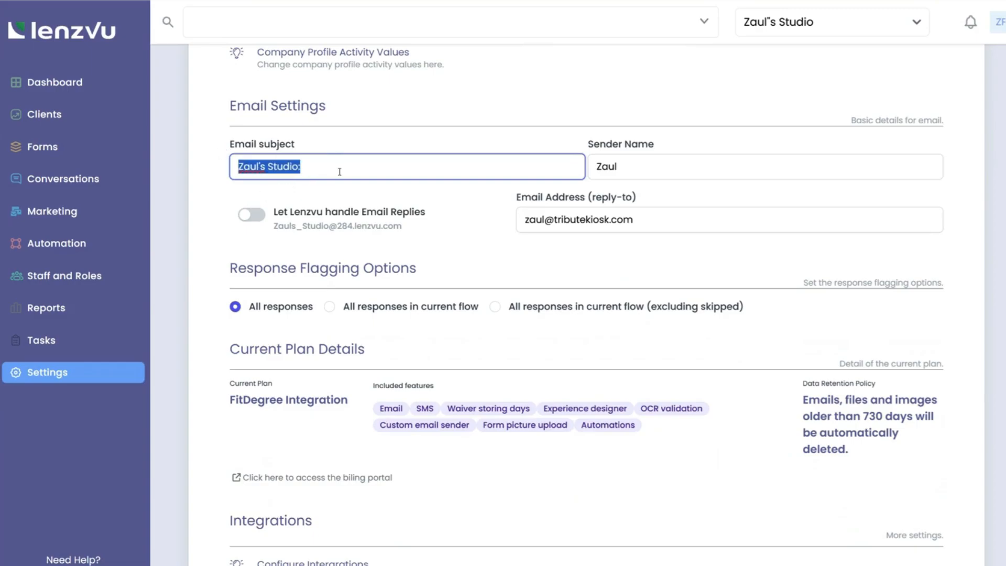
{"action": "left_click_drag", "start_coordinate": [635, 178], "coordinate": [560, 184]}
{"action": "left_click", "coordinate": [528, 190]}
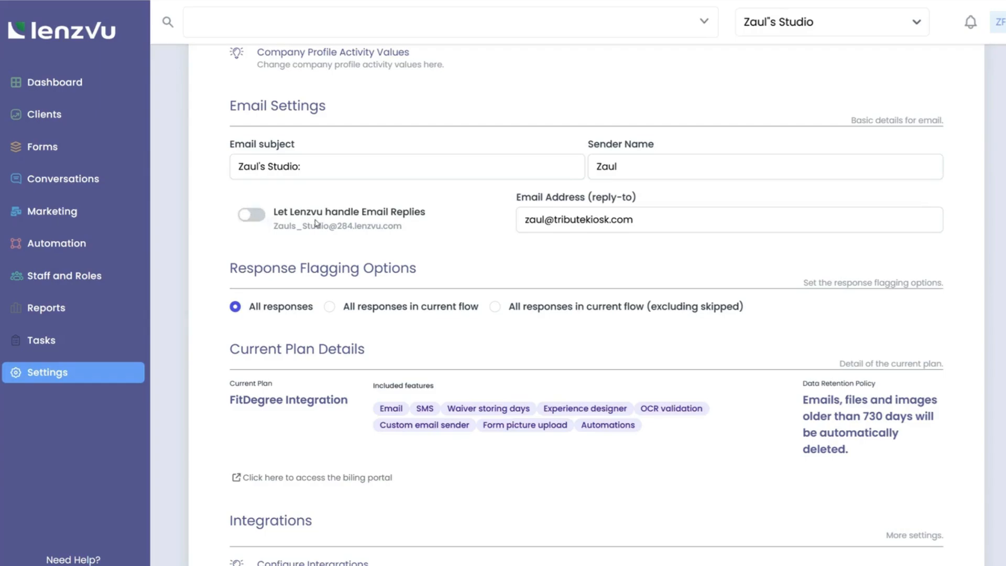
{"action": "left_click_drag", "start_coordinate": [664, 216], "coordinate": [506, 231]}
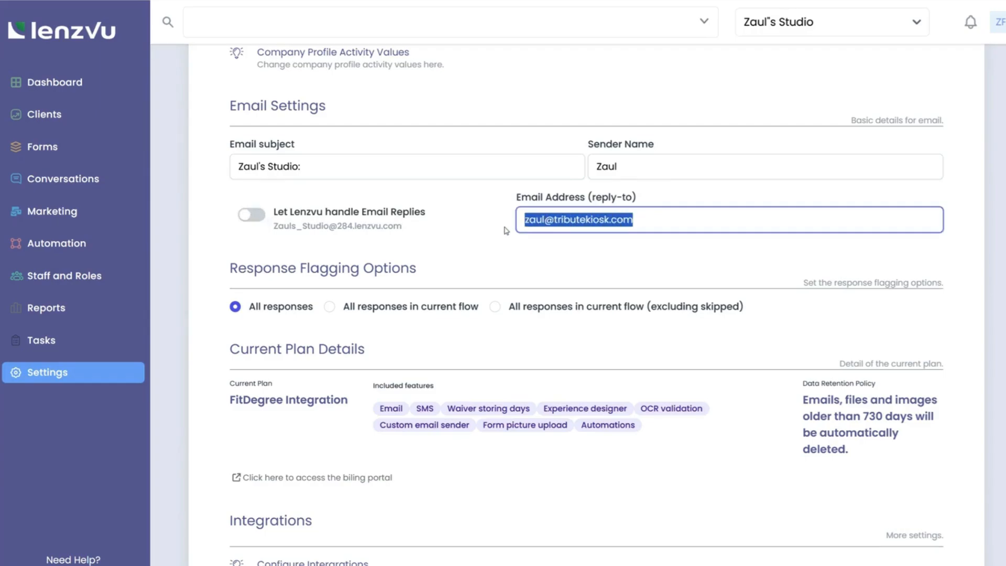
{"action": "left_click", "coordinate": [470, 248]}
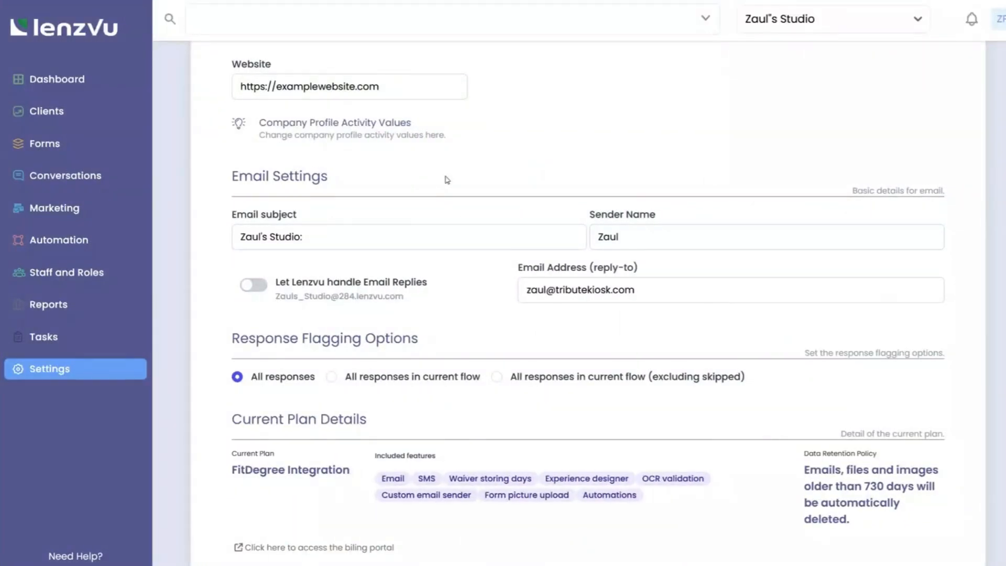
Step: From Configure Integrations, choose the fitDEGREE tile to begin its API key setup
{"action": "scroll", "coordinate": [446, 180], "scroll_direction": "down", "scroll_amount": 4}
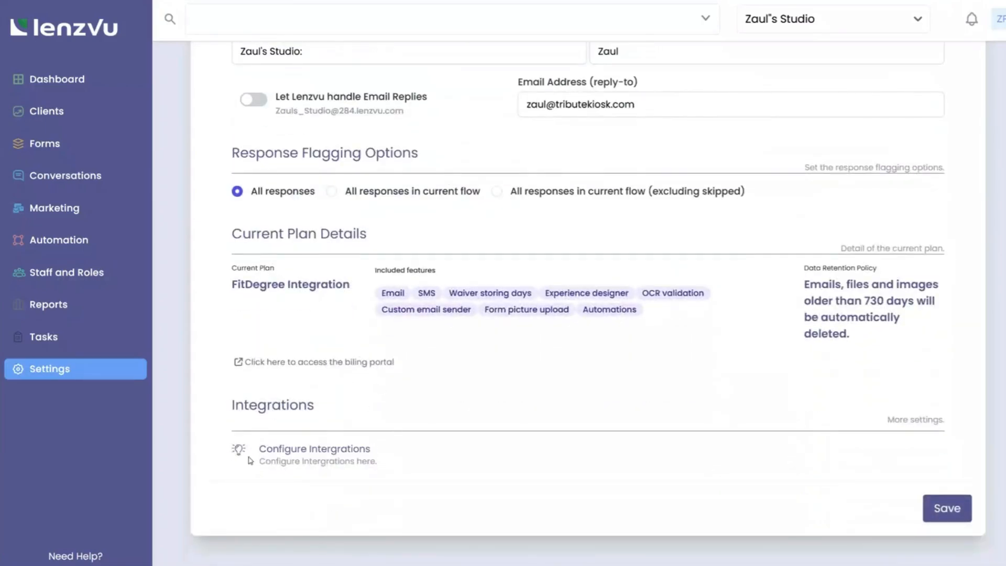
{"action": "left_click", "coordinate": [336, 450]}
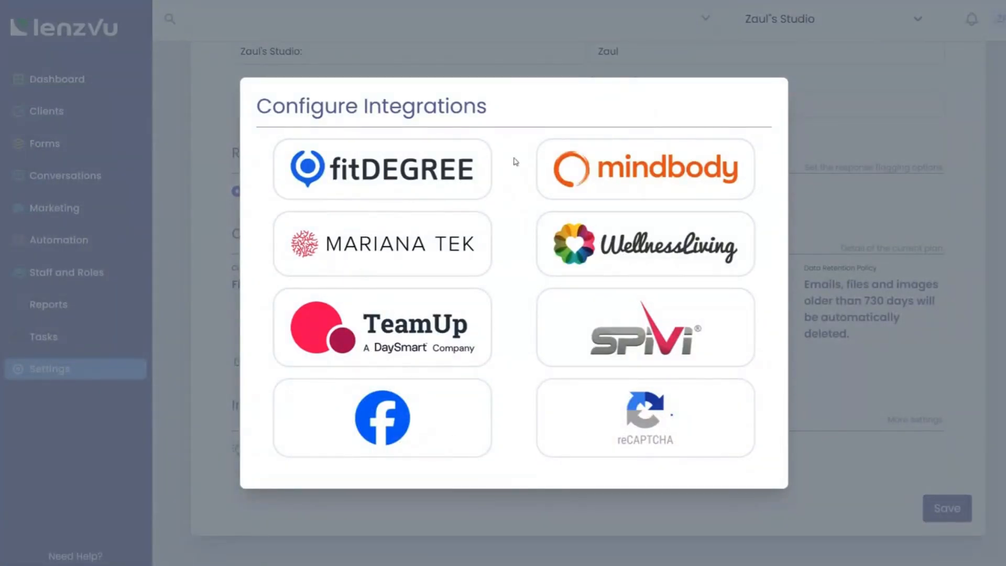
{"action": "left_click", "coordinate": [383, 172]}
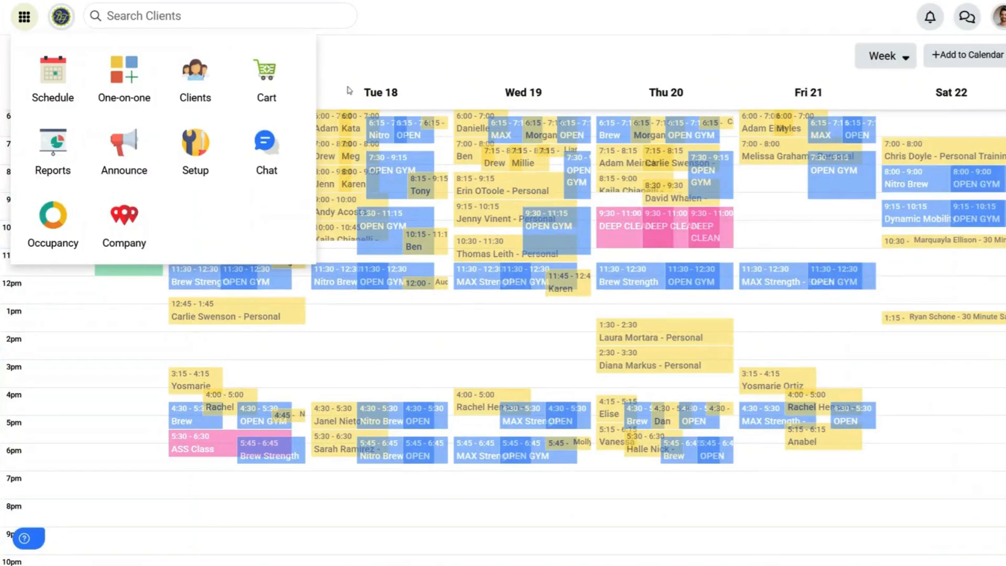
Step: Under fitDEGREE Setup > Integrations > API Keys, create a key labelled 'Example' and select it
{"action": "left_click", "coordinate": [194, 153]}
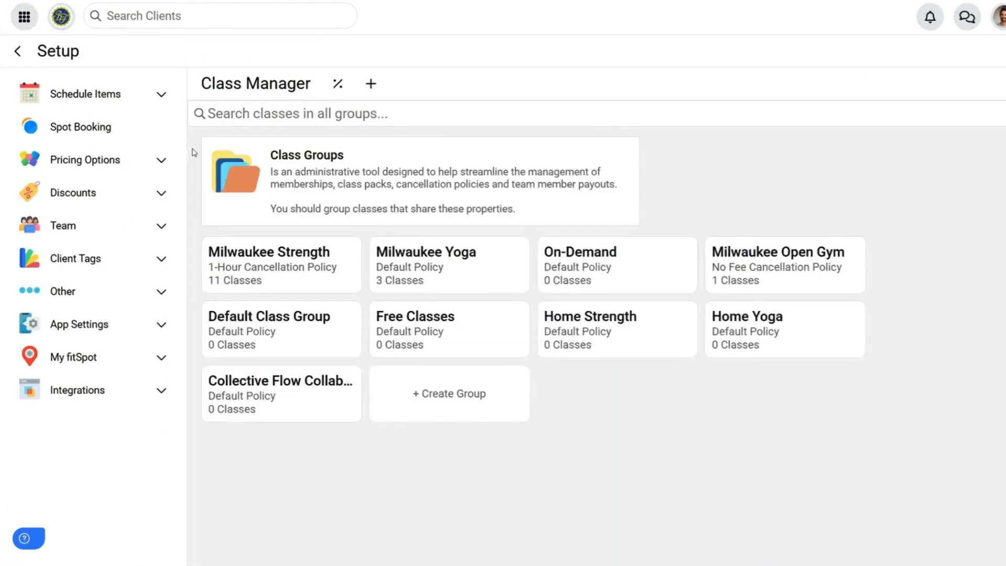
{"action": "left_click", "coordinate": [163, 389]}
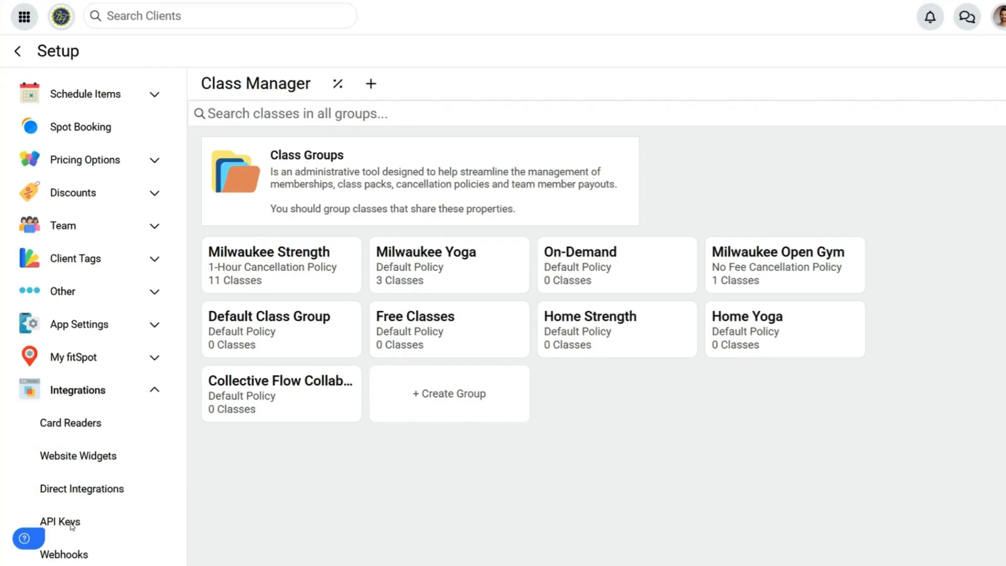
{"action": "left_click", "coordinate": [95, 522]}
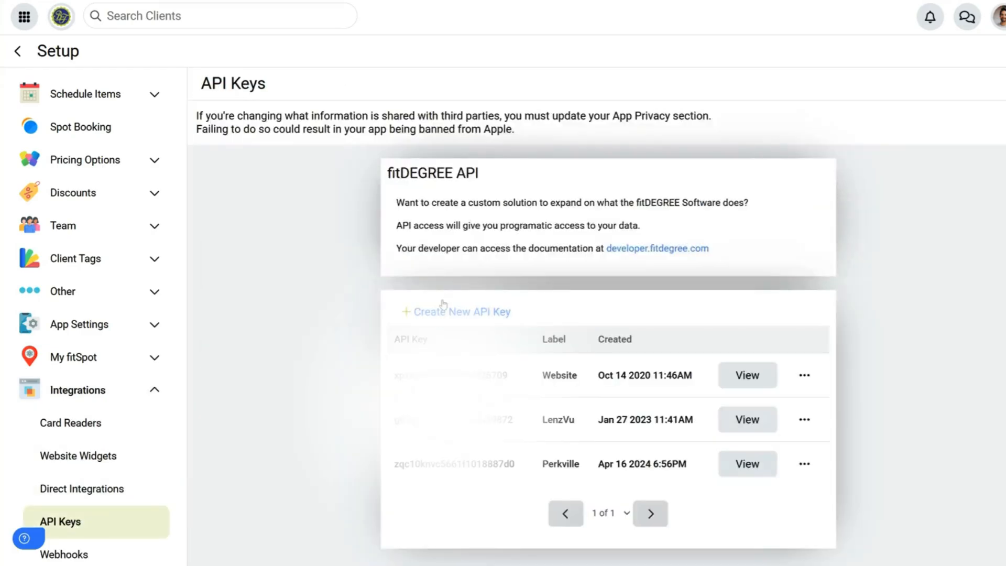
{"action": "left_click", "coordinate": [456, 311]}
{"action": "left_click", "coordinate": [477, 99]}
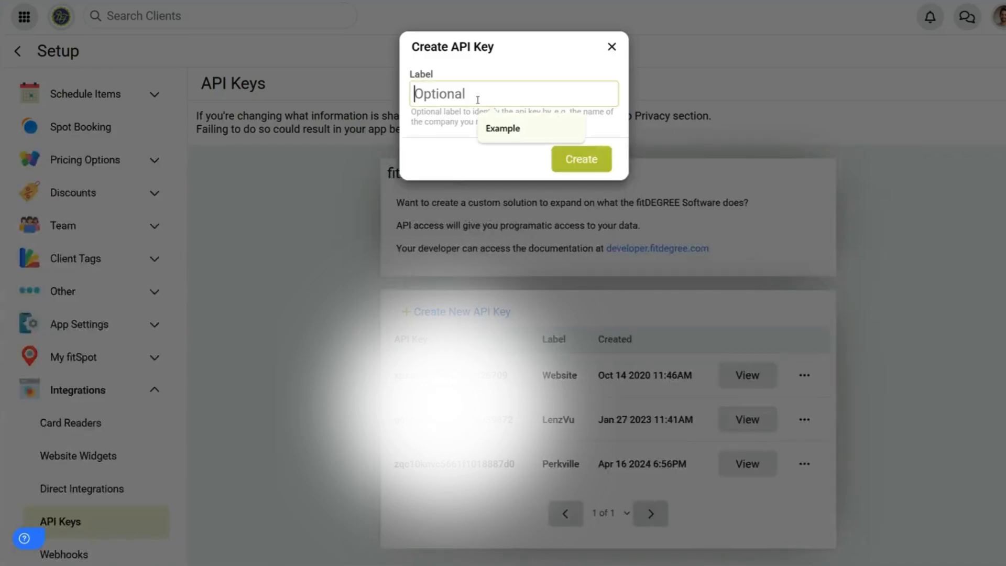
{"action": "type", "text": "Example"}
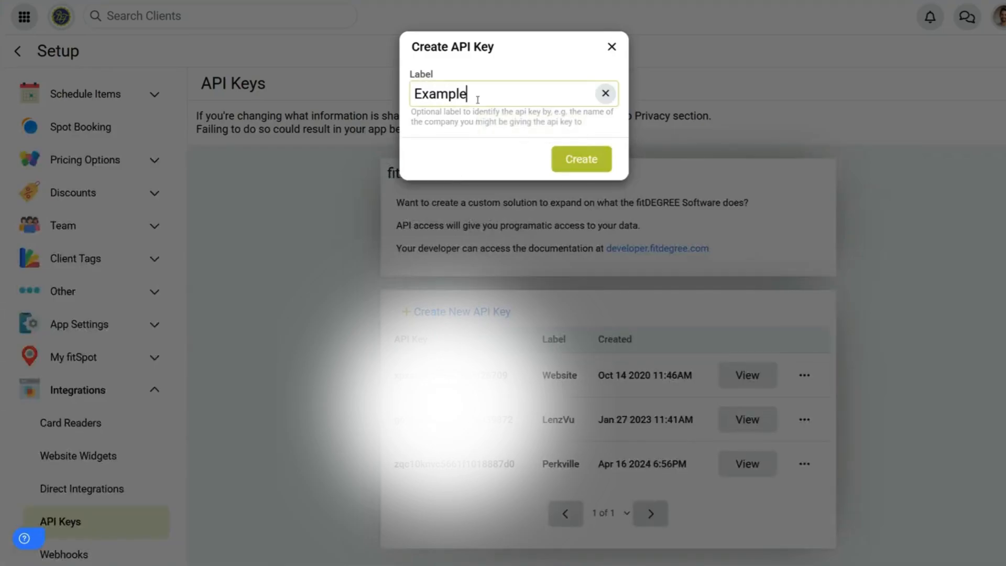
{"action": "left_click", "coordinate": [581, 159]}
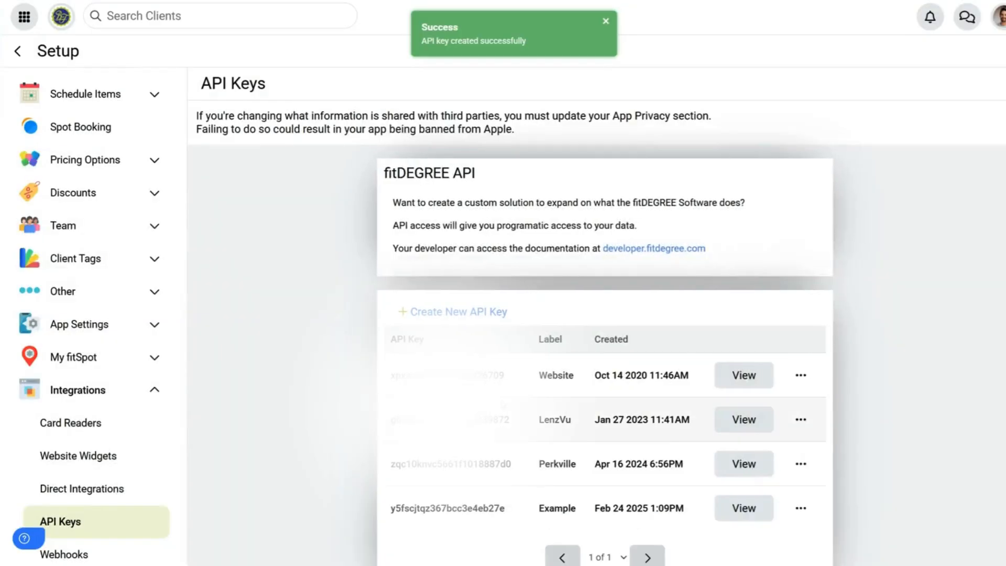
{"action": "scroll", "coordinate": [571, 413], "scroll_direction": "down", "scroll_amount": 1}
{"action": "left_click_drag", "start_coordinate": [519, 473], "coordinate": [390, 477]}
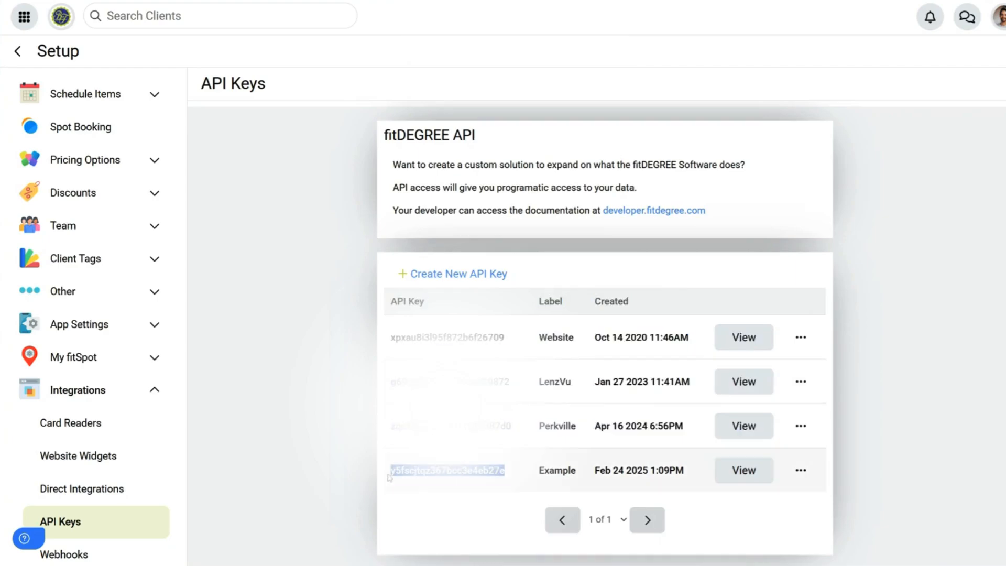
Step: Paste the new API key into Lenzvu's fitDEGREE setup, submit it, and copy the webhook URL
{"action": "key", "text": "alt+Tab"}
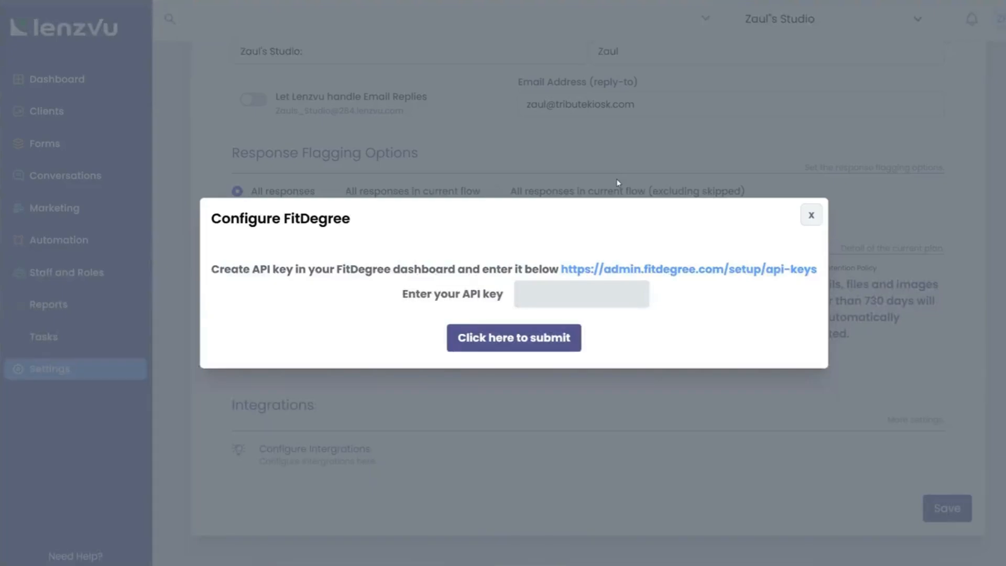
{"action": "left_click", "coordinate": [549, 290]}
{"action": "key", "text": "ctrl+v"}
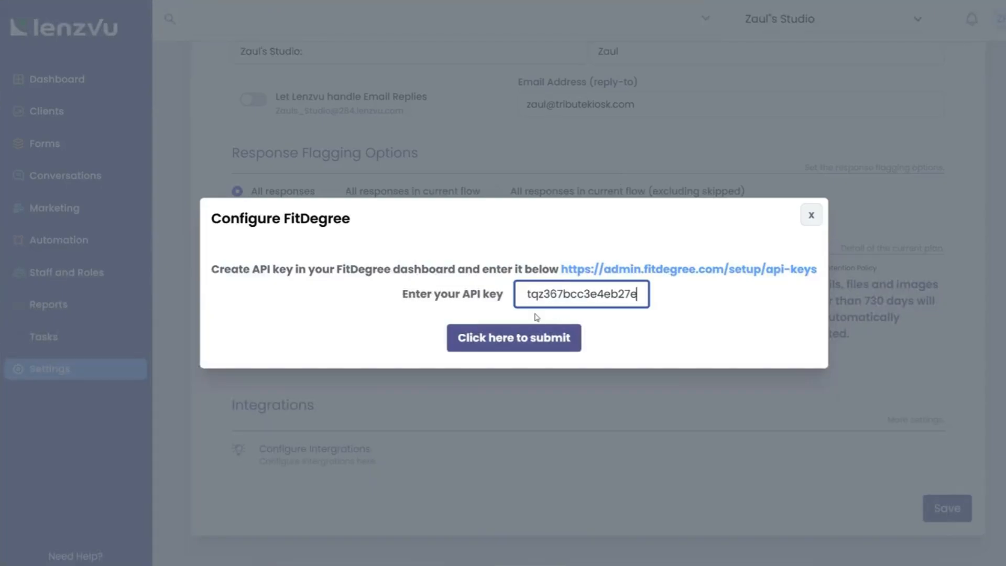
{"action": "left_click", "coordinate": [516, 337]}
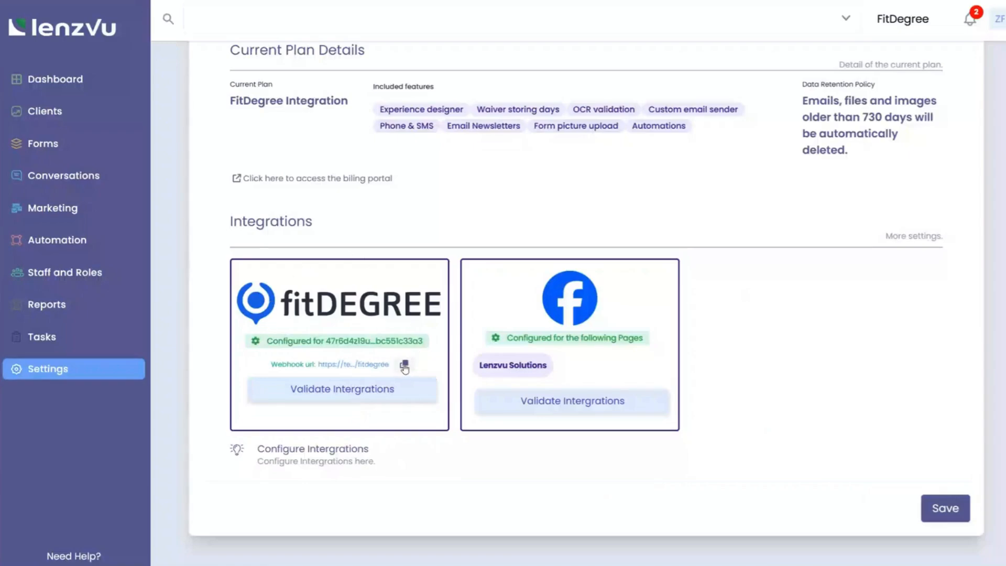
{"action": "left_click_drag", "start_coordinate": [271, 367], "coordinate": [319, 366]}
{"action": "left_click", "coordinate": [401, 365]}
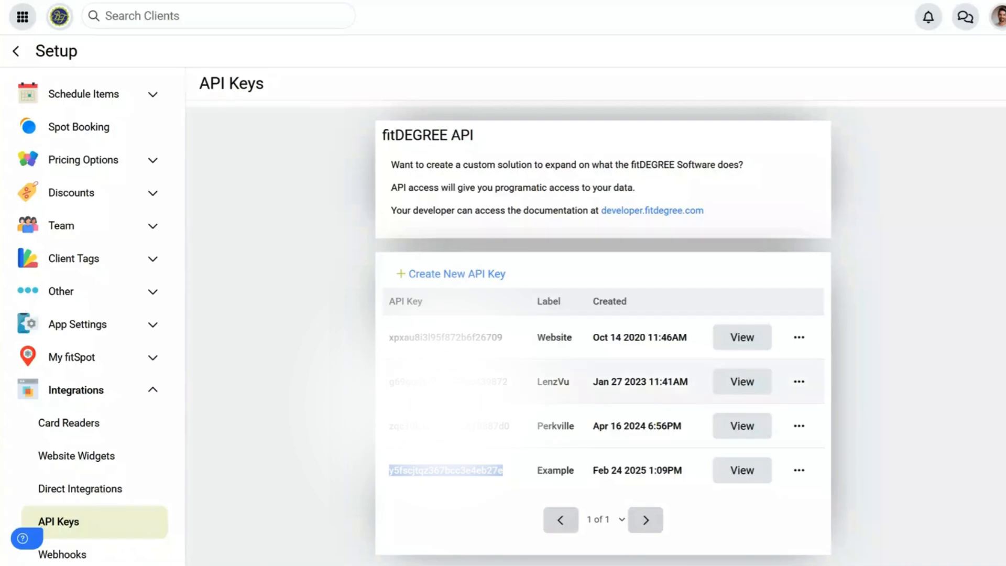
Step: Create a new fitDEGREE webhook with the copied Lenzvu webhook URL as its payload URL
{"action": "scroll", "coordinate": [127, 473], "scroll_direction": "down", "scroll_amount": 1}
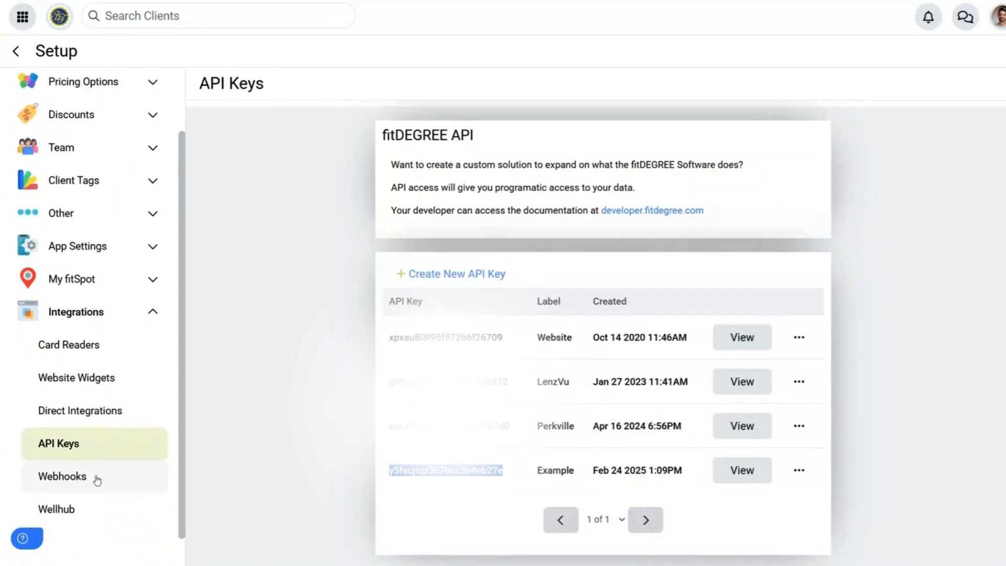
{"action": "left_click", "coordinate": [90, 479]}
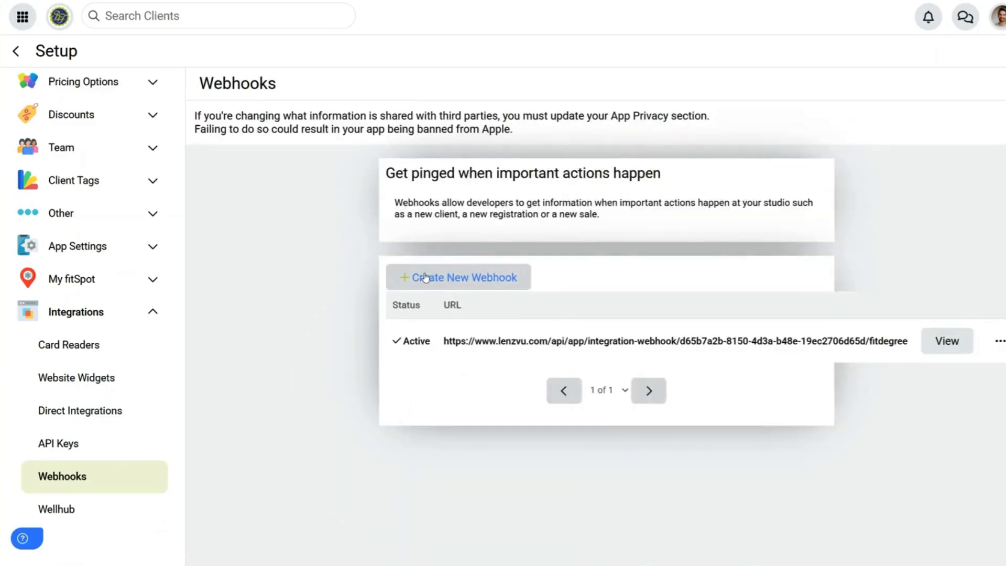
{"action": "left_click", "coordinate": [470, 274]}
{"action": "left_click", "coordinate": [443, 67]}
{"action": "key", "text": "ctrl+v"}
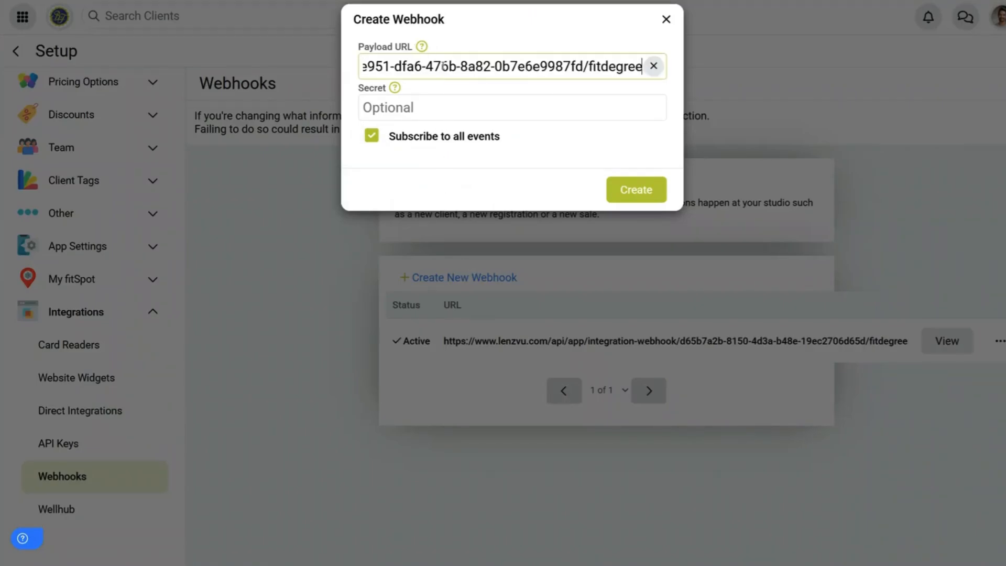
{"action": "left_click", "coordinate": [611, 190]}
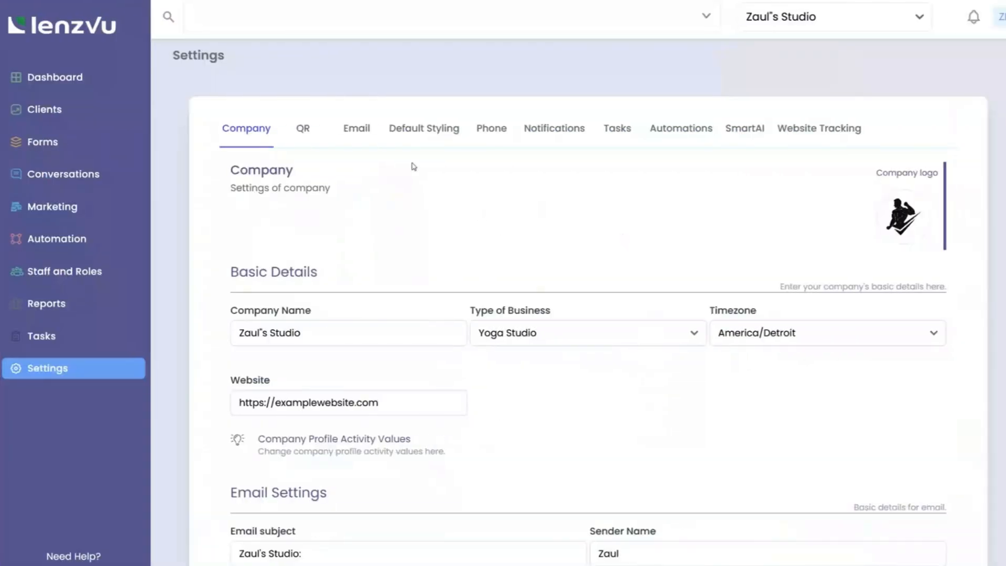
Step: In Default Styling, set the email template text colour to green
{"action": "left_click", "coordinate": [423, 137]}
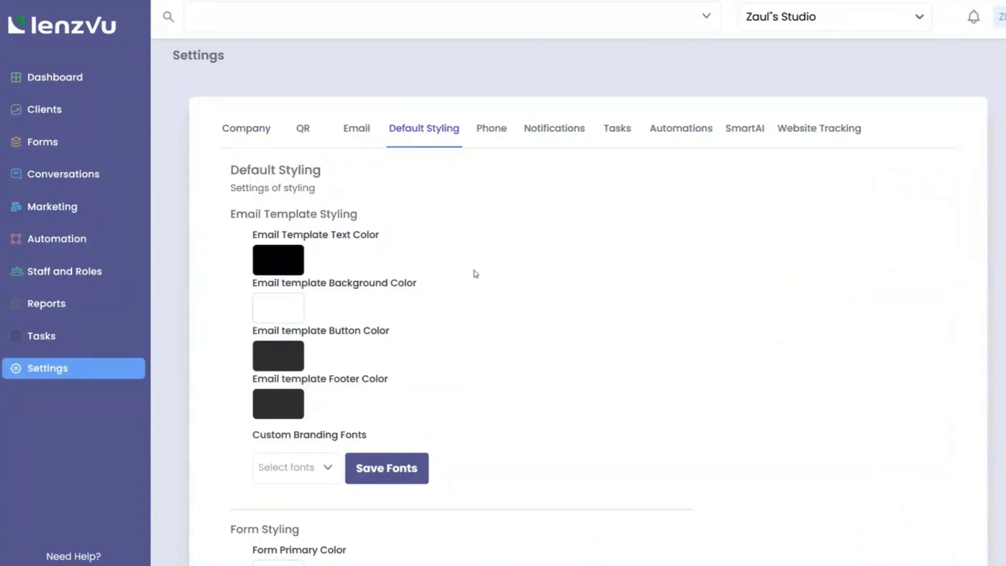
{"action": "scroll", "coordinate": [474, 273], "scroll_direction": "down", "scroll_amount": 3}
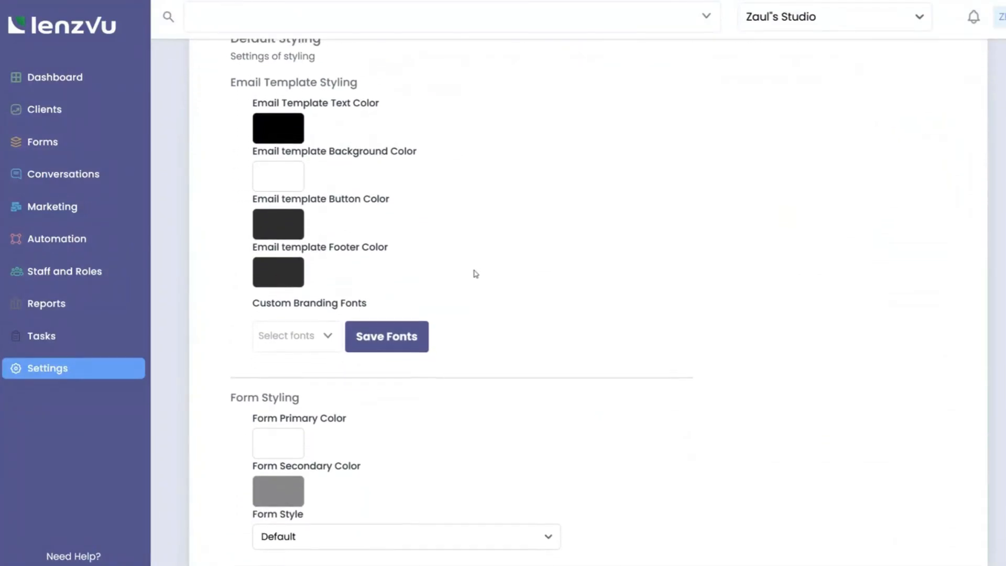
{"action": "left_click", "coordinate": [284, 137]}
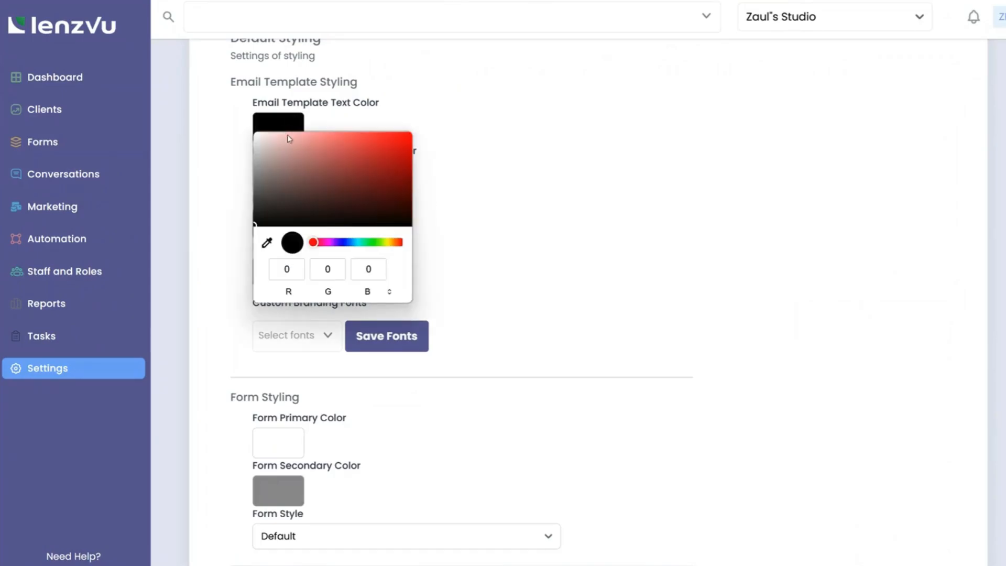
{"action": "left_click", "coordinate": [371, 243]}
{"action": "left_click_drag", "start_coordinate": [382, 173], "coordinate": [393, 148]}
{"action": "left_click", "coordinate": [472, 168]}
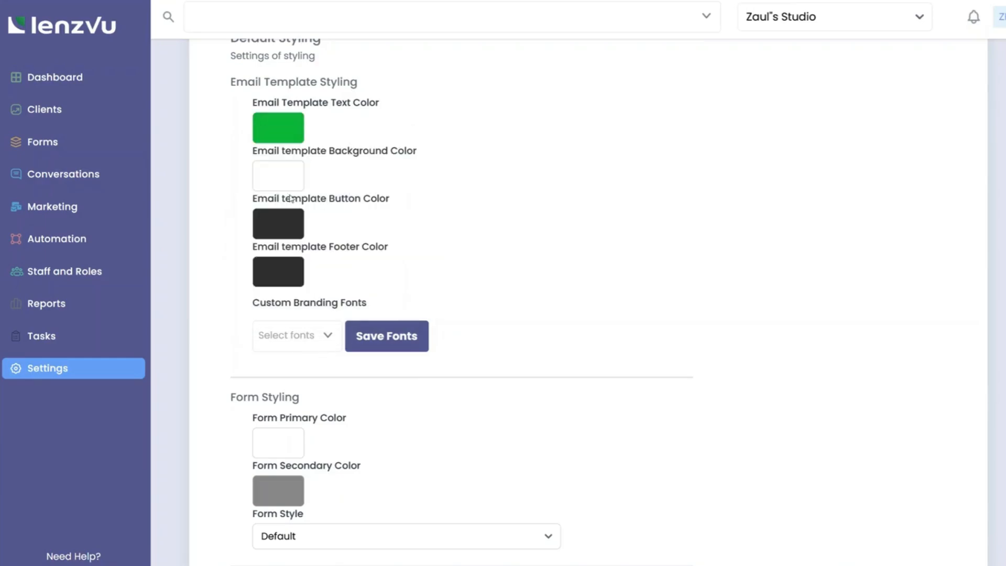
Step: Set the email button colour to a magenta shade
{"action": "left_click", "coordinate": [288, 230]}
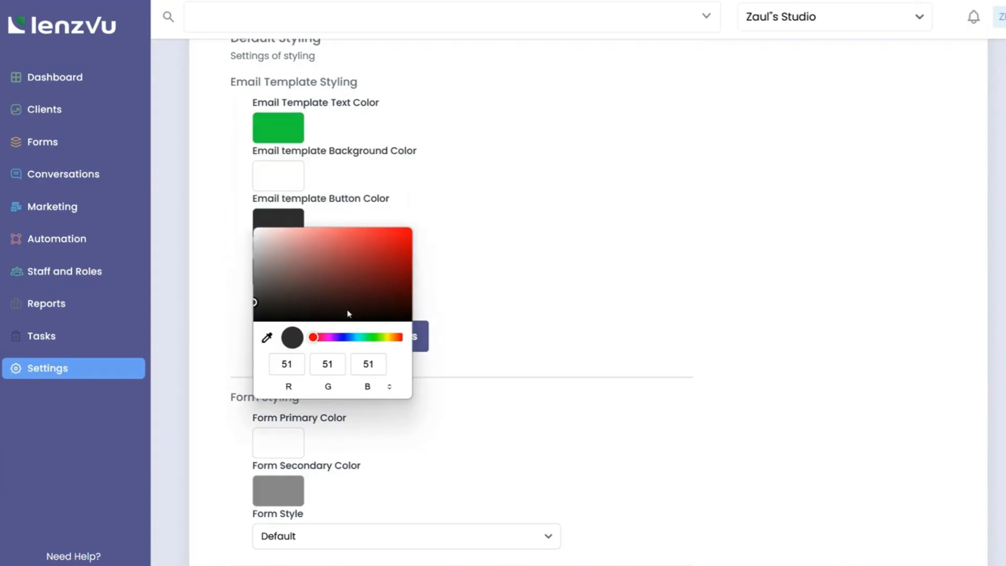
{"action": "left_click", "coordinate": [331, 338]}
{"action": "left_click", "coordinate": [354, 258]}
{"action": "left_click", "coordinate": [382, 237]}
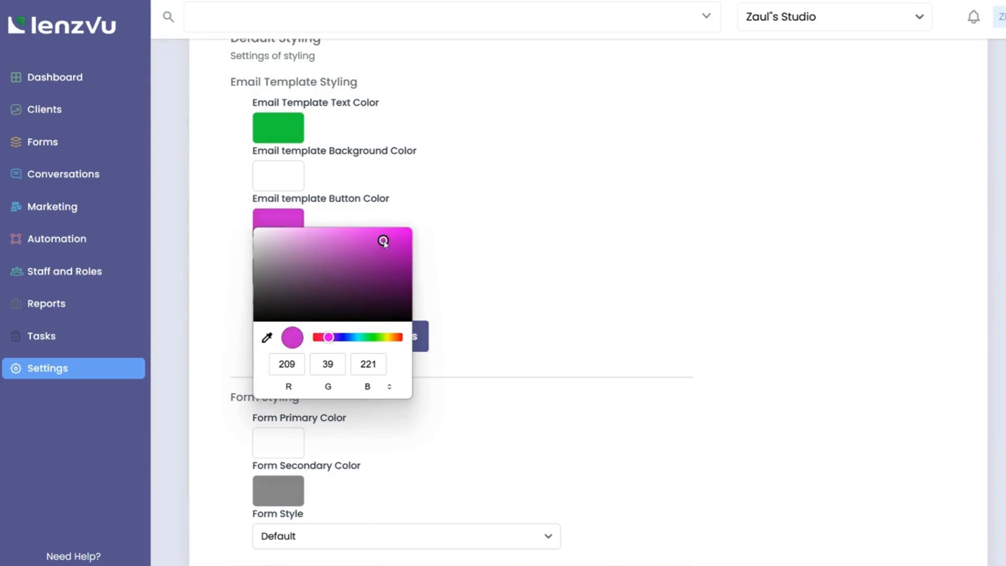
{"action": "left_click", "coordinate": [439, 239]}
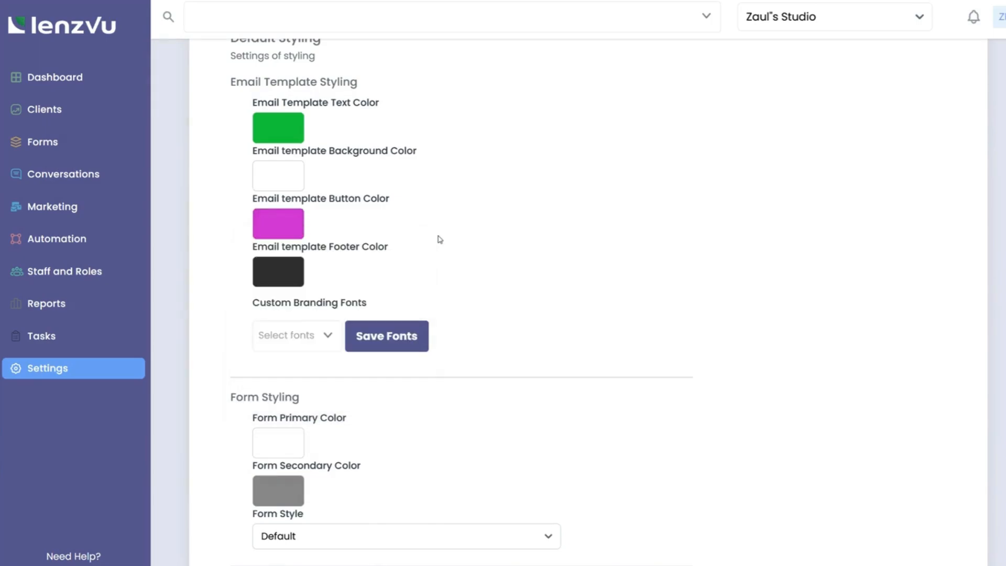
Step: Add Adamina as a custom branding font
{"action": "left_click", "coordinate": [327, 348]}
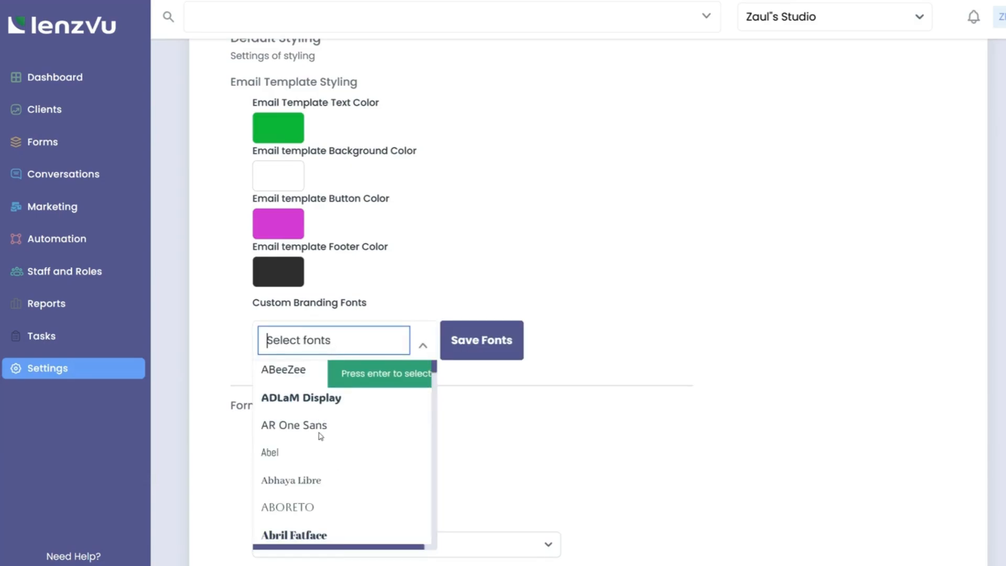
{"action": "scroll", "coordinate": [317, 472], "scroll_direction": "down", "scroll_amount": 2}
{"action": "scroll", "coordinate": [313, 512], "scroll_direction": "down", "scroll_amount": 1}
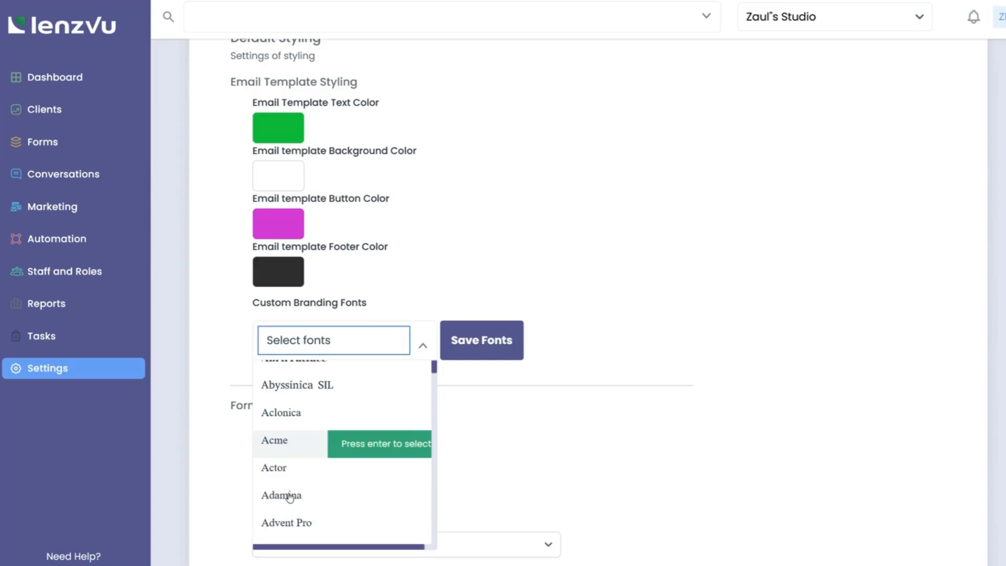
{"action": "left_click", "coordinate": [343, 489]}
Step: Go through the social media link fields, filling only YouTube with the suggested URL
{"action": "scroll", "coordinate": [382, 420], "scroll_direction": "down", "scroll_amount": 3}
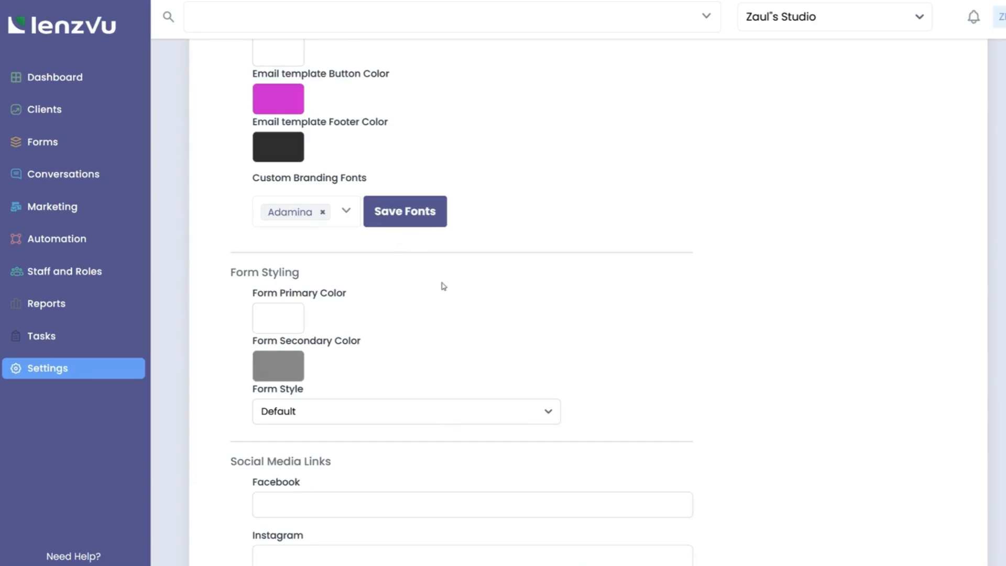
{"action": "scroll", "coordinate": [442, 284], "scroll_direction": "down", "scroll_amount": 6}
{"action": "left_click", "coordinate": [298, 241]}
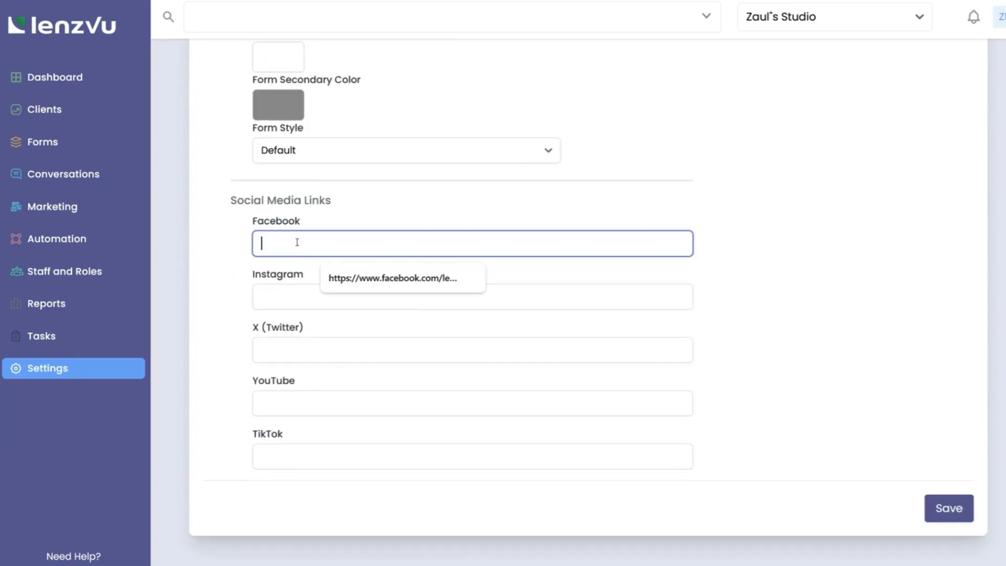
{"action": "left_click", "coordinate": [285, 294]}
{"action": "left_click", "coordinate": [290, 356]}
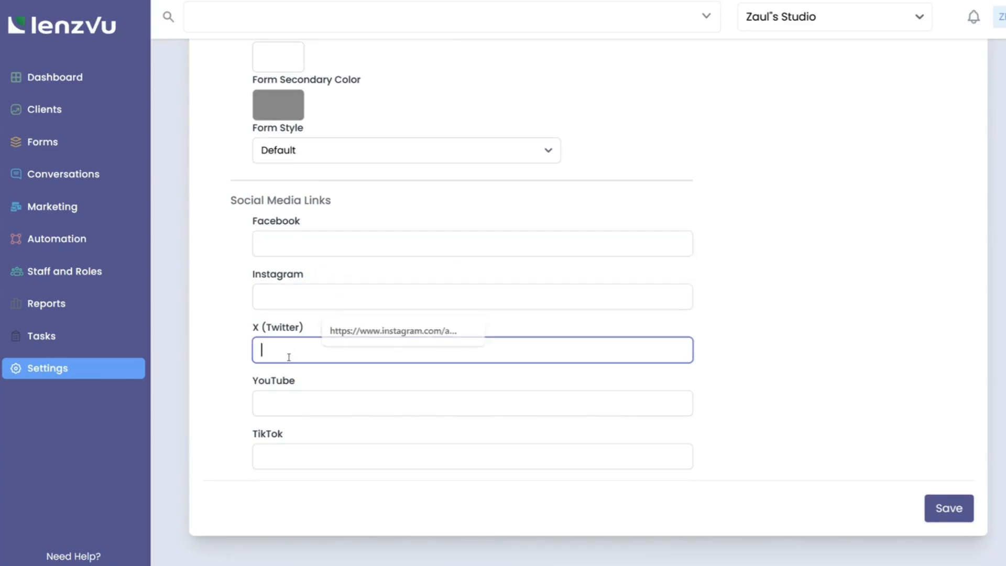
{"action": "left_click", "coordinate": [286, 411]}
{"action": "left_click", "coordinate": [286, 453]}
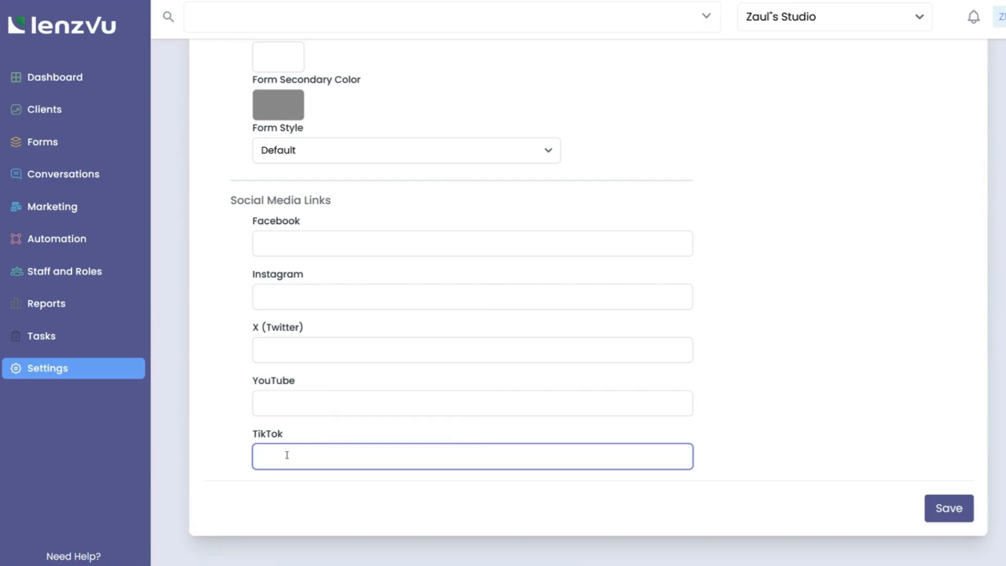
{"action": "left_click", "coordinate": [292, 491]}
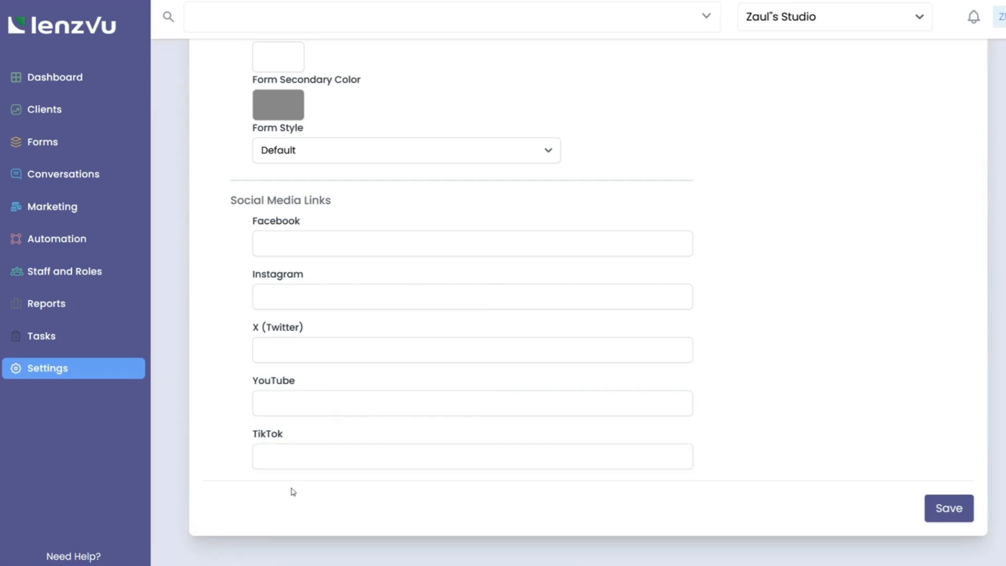
{"action": "left_click", "coordinate": [294, 402]}
{"action": "left_click", "coordinate": [364, 442]}
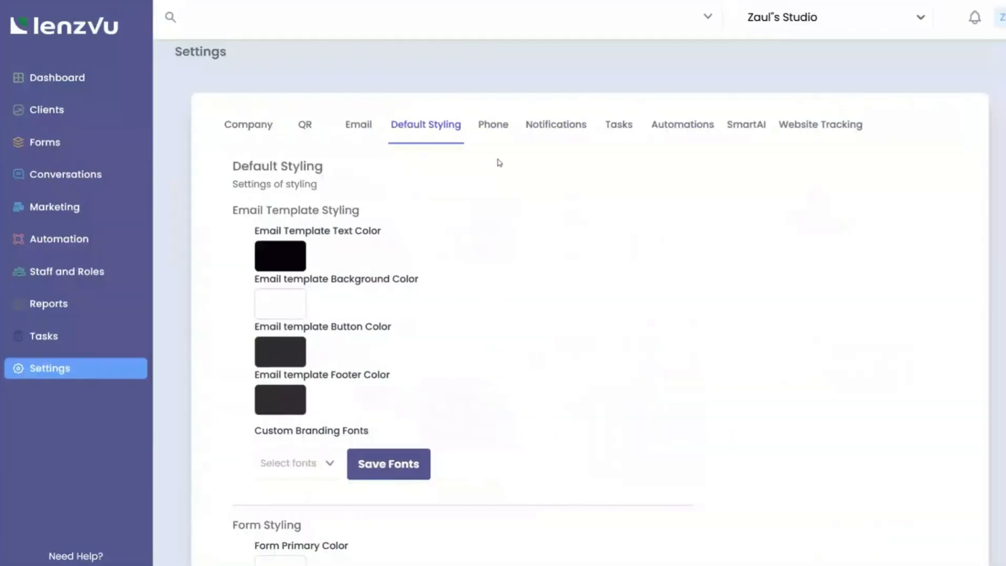
Step: Fill the phone address: name, city and state 'Example', street 'Example street', zip '123 Example'
{"action": "left_click", "coordinate": [493, 126]}
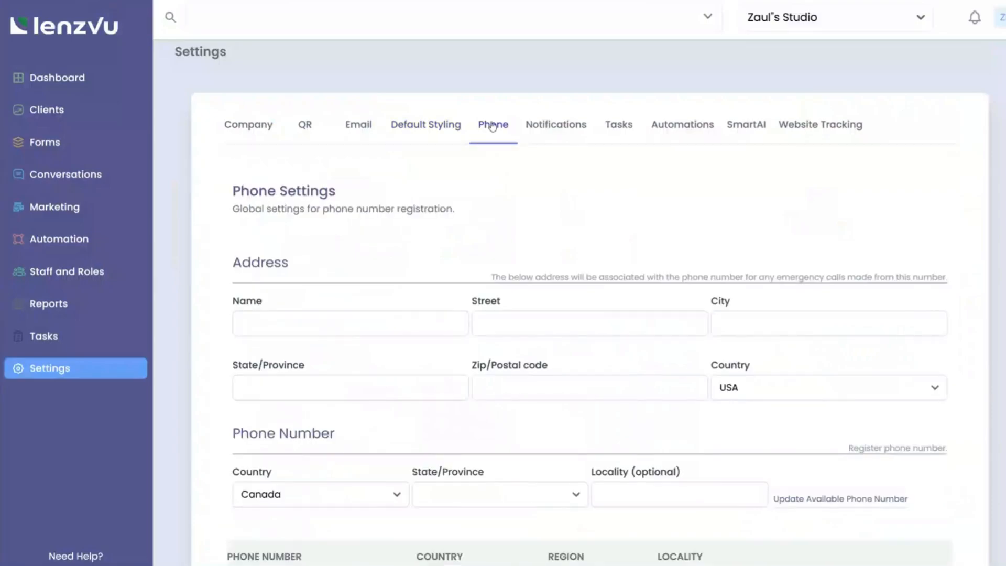
{"action": "scroll", "coordinate": [416, 226], "scroll_direction": "down", "scroll_amount": 2}
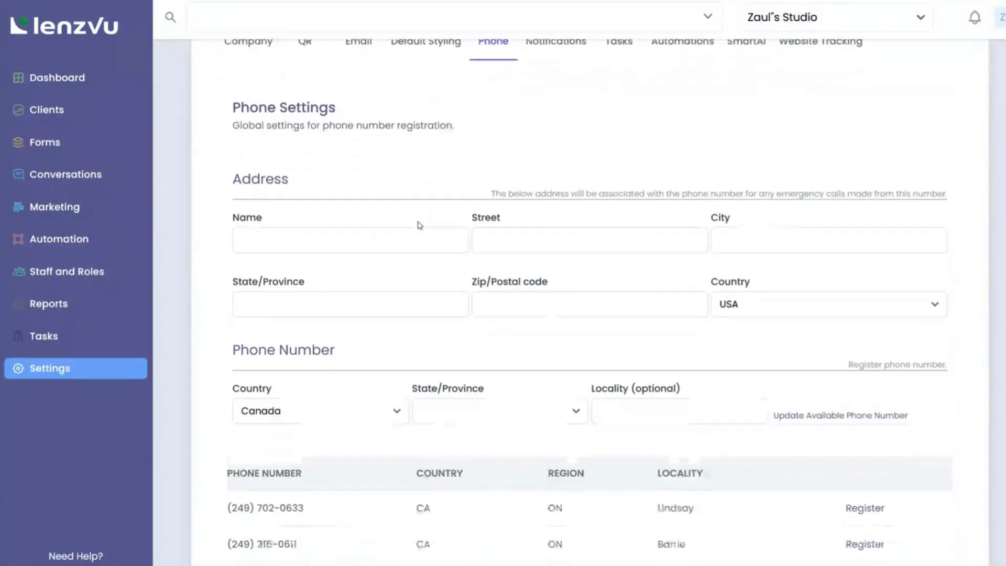
{"action": "left_click", "coordinate": [370, 231]}
{"action": "type", "text": "E"}
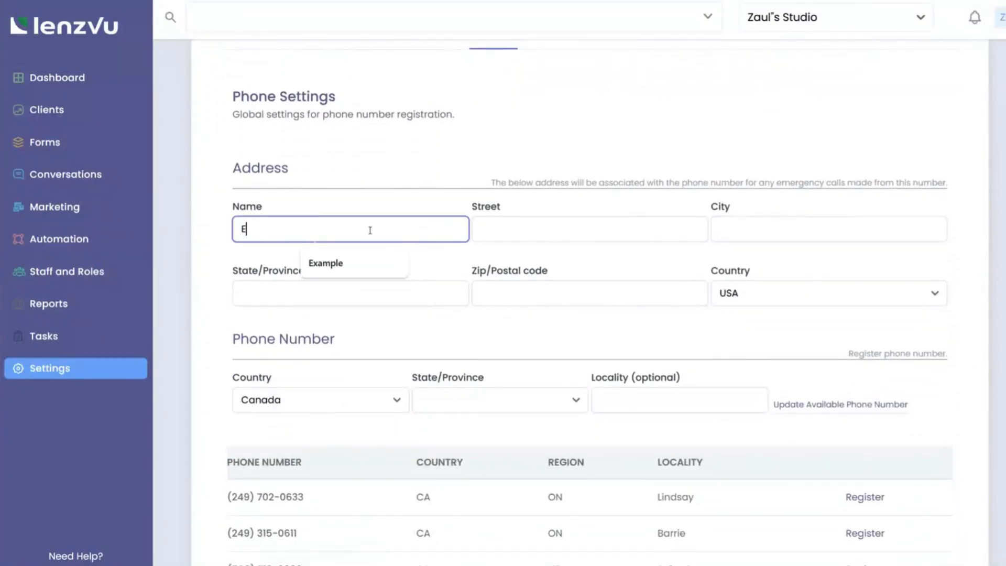
{"action": "type", "text": "xample"}
{"action": "left_click", "coordinate": [498, 227]}
{"action": "type", "text": "Example street"}
{"action": "left_click", "coordinate": [749, 238]}
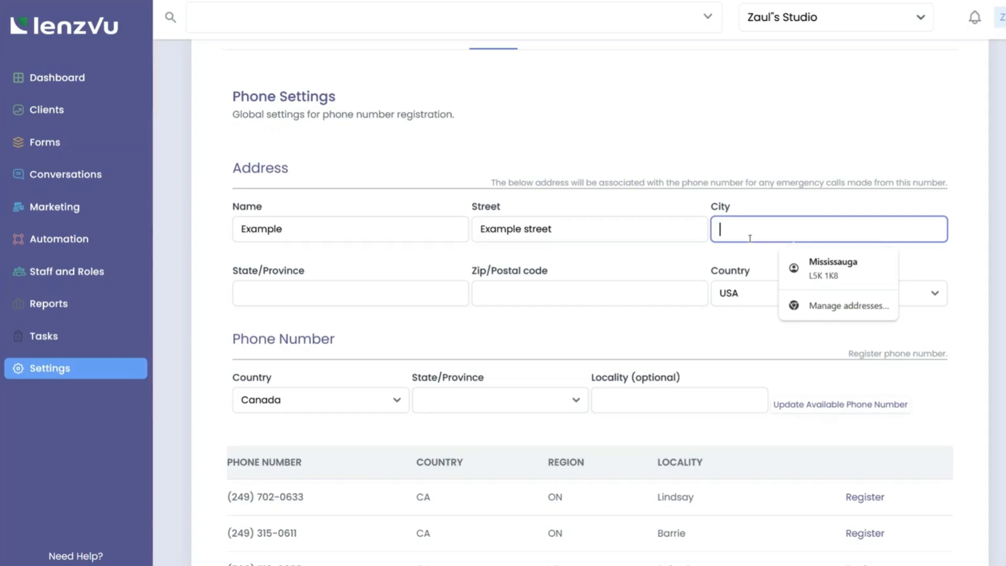
{"action": "type", "text": "Example"}
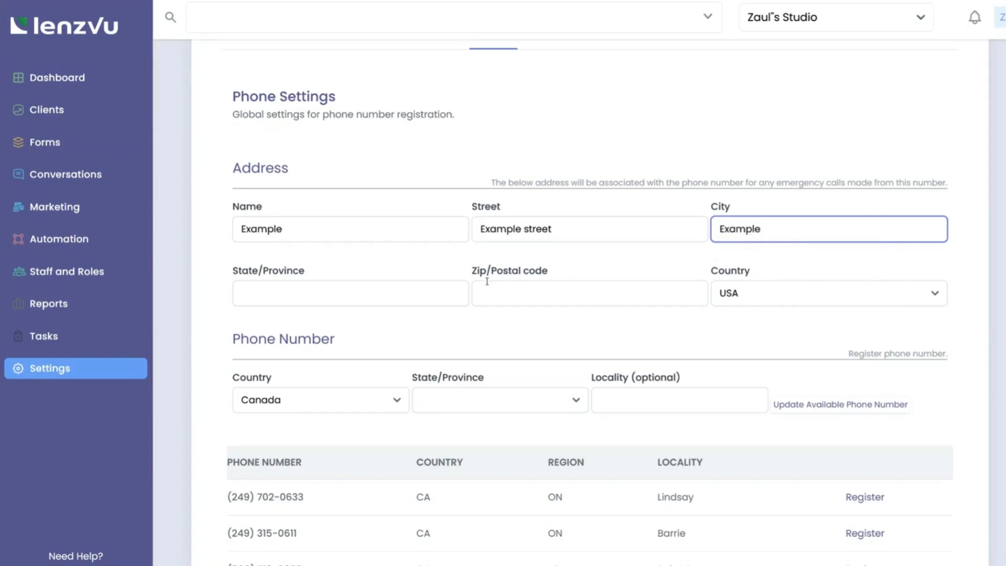
{"action": "left_click", "coordinate": [408, 291]}
{"action": "type", "text": "Exam"}
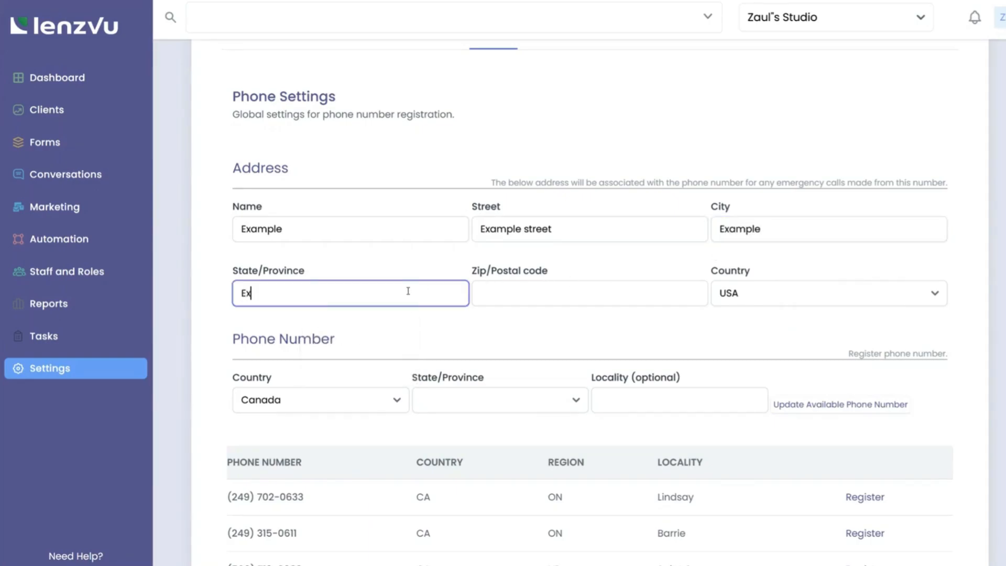
{"action": "type", "text": "ple"}
{"action": "left_click", "coordinate": [473, 294]}
{"action": "type", "text": "123 Exap"}
{"action": "key", "text": "BackSpace"}
{"action": "type", "text": "mple"}
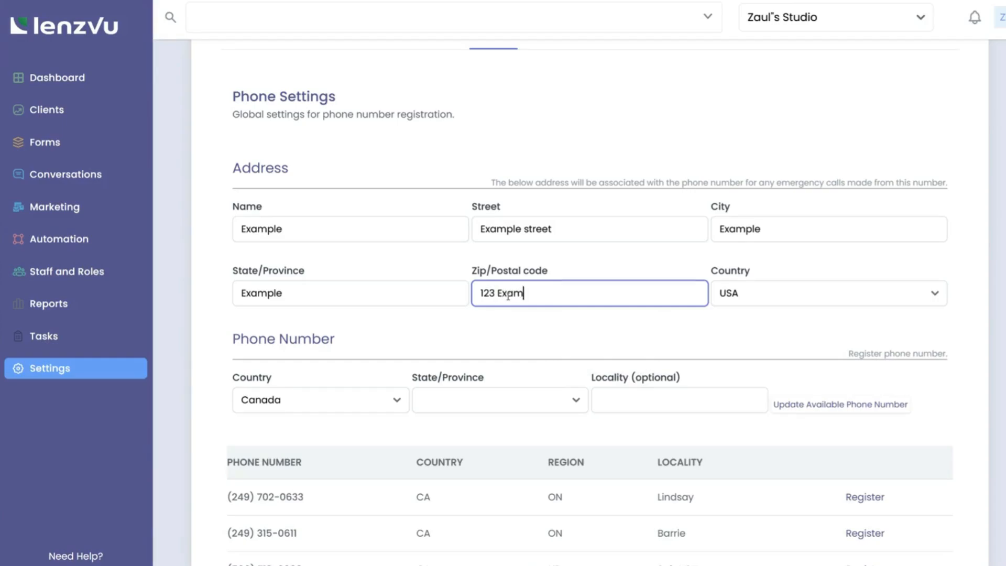
Step: Set the number search to USA, Michigan and load the available numbers
{"action": "left_click", "coordinate": [316, 406]}
{"action": "left_click", "coordinate": [277, 448]}
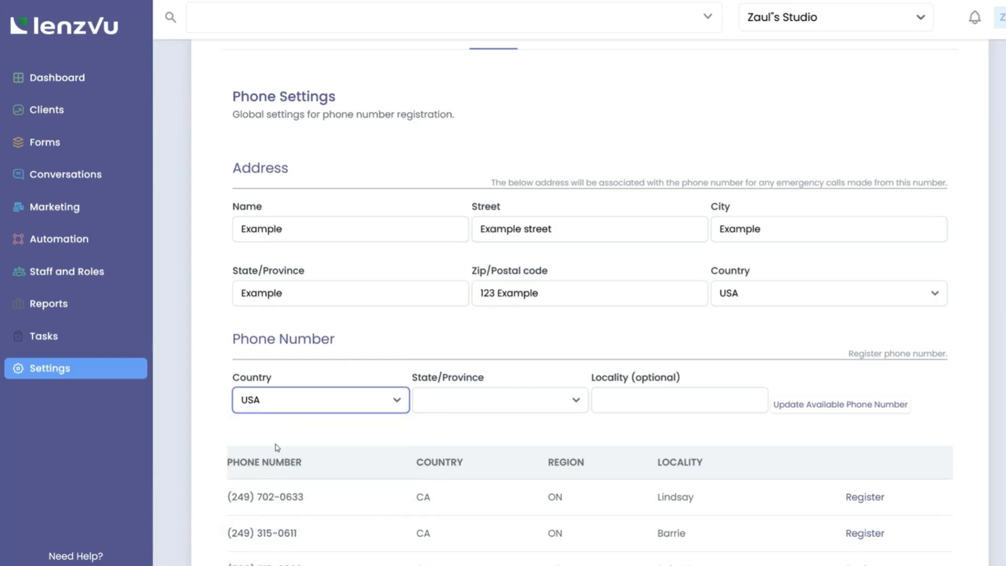
{"action": "scroll", "coordinate": [436, 364], "scroll_direction": "down", "scroll_amount": 2}
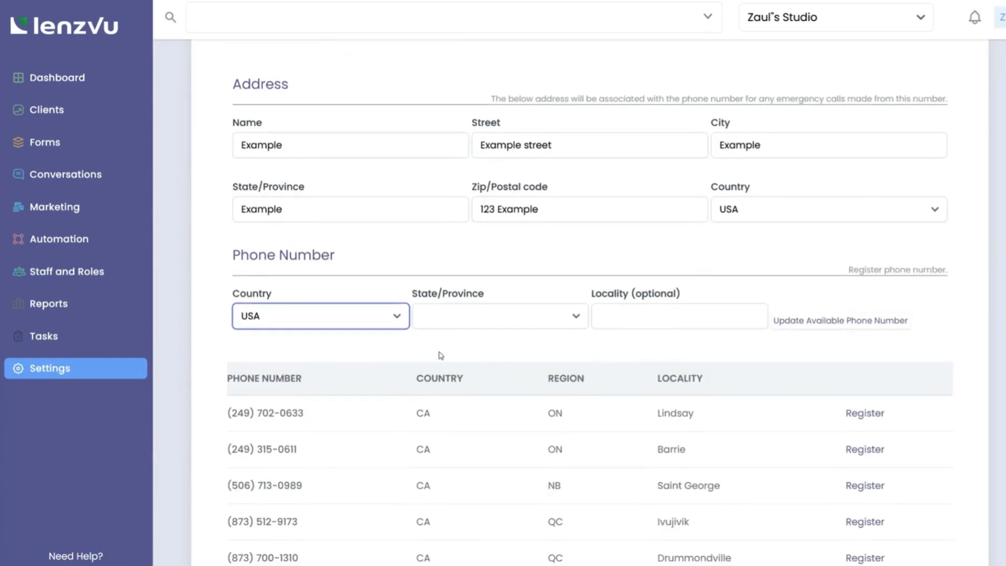
{"action": "left_click", "coordinate": [457, 325]}
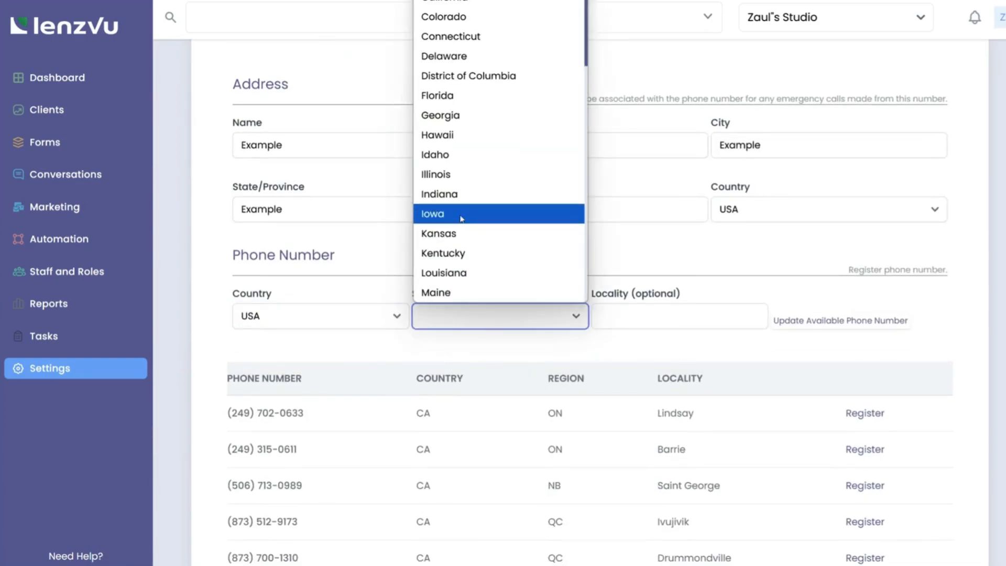
{"action": "scroll", "coordinate": [482, 141], "scroll_direction": "down", "scroll_amount": 3}
{"action": "left_click", "coordinate": [462, 181]}
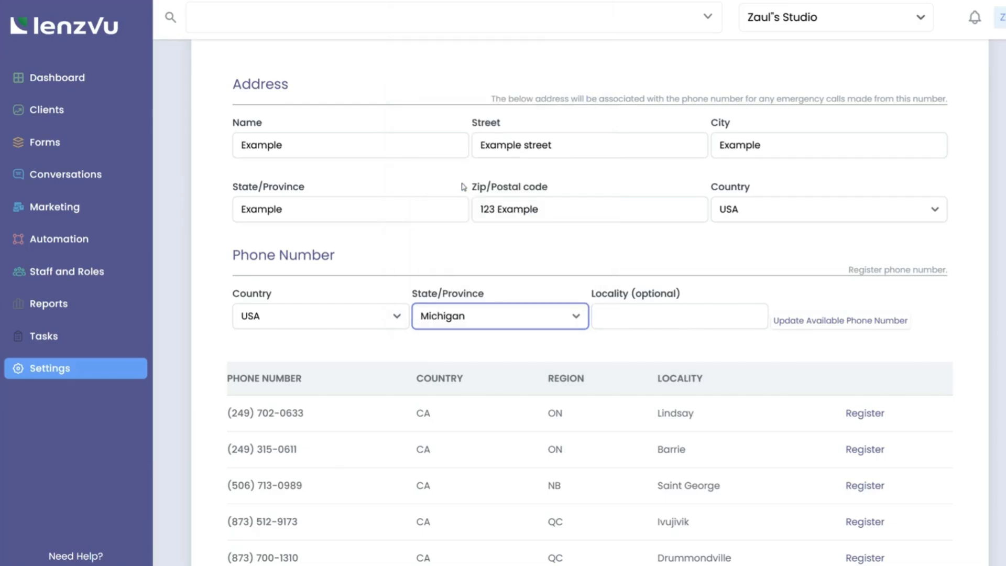
{"action": "left_click", "coordinate": [823, 326]}
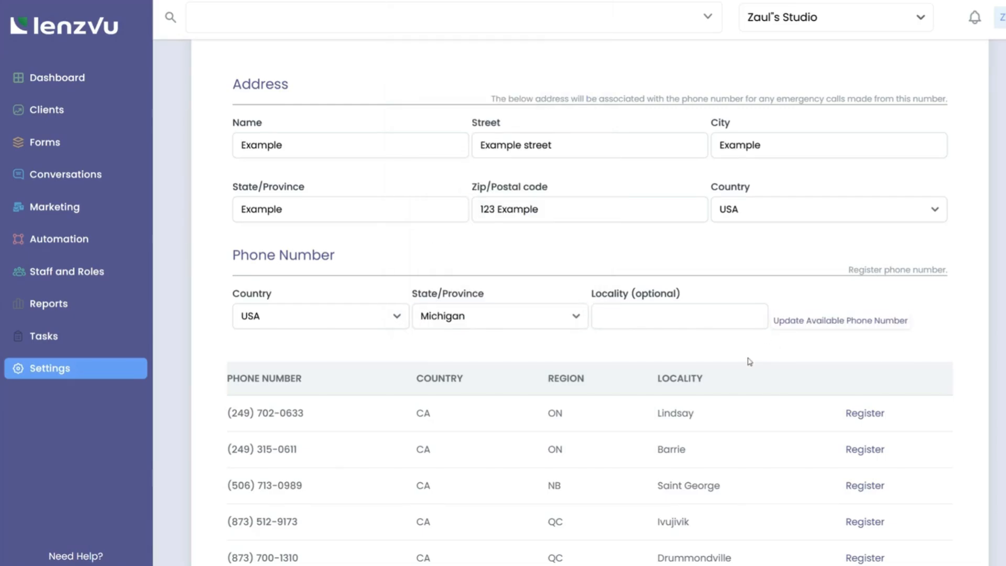
Step: Register the Fairview, MI number from the available numbers table and confirm it
{"action": "scroll", "coordinate": [749, 361], "scroll_direction": "down", "scroll_amount": 1}
{"action": "scroll", "coordinate": [749, 362], "scroll_direction": "down", "scroll_amount": 9}
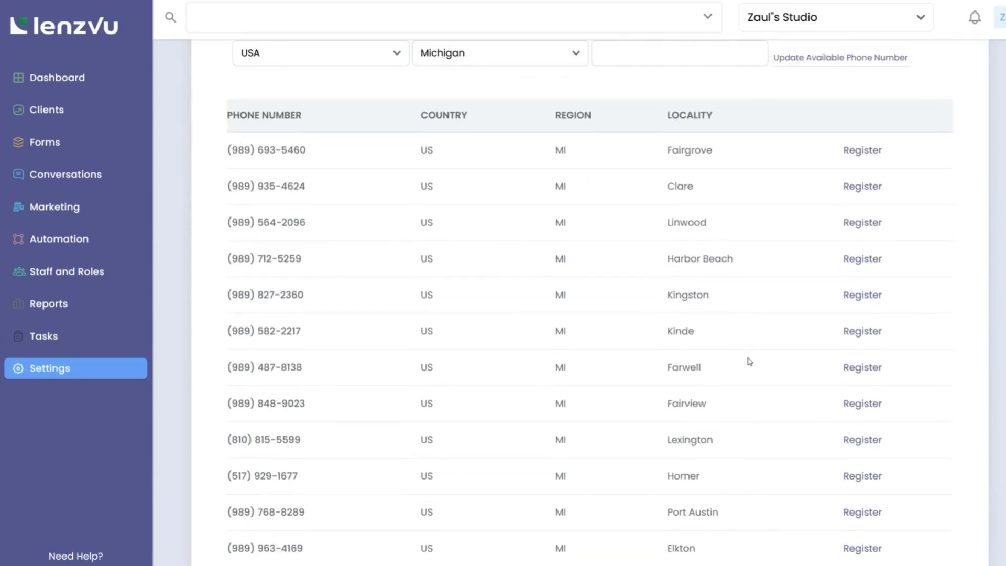
{"action": "scroll", "coordinate": [749, 362], "scroll_direction": "down", "scroll_amount": 4}
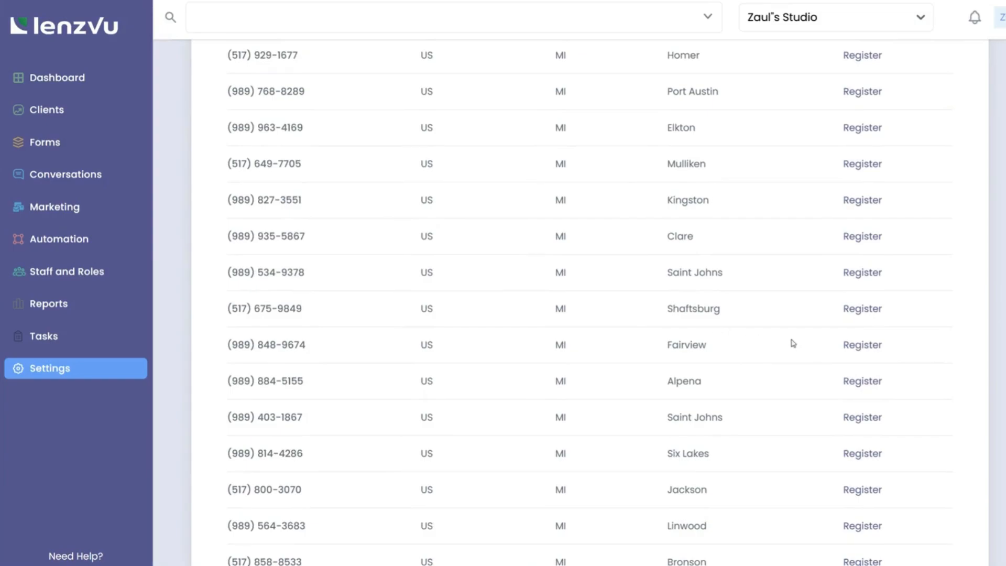
{"action": "left_click", "coordinate": [849, 346]}
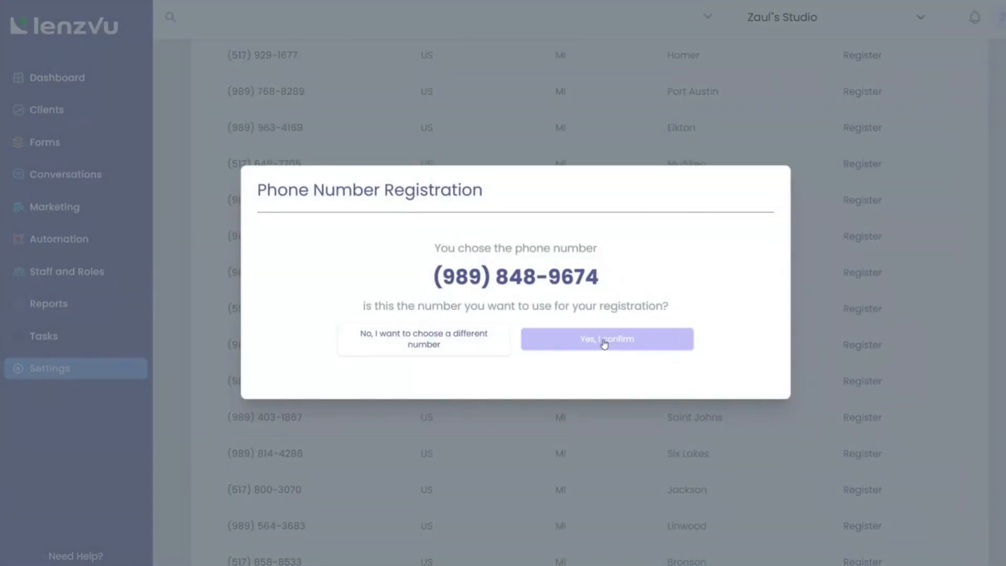
{"action": "left_click", "coordinate": [604, 341]}
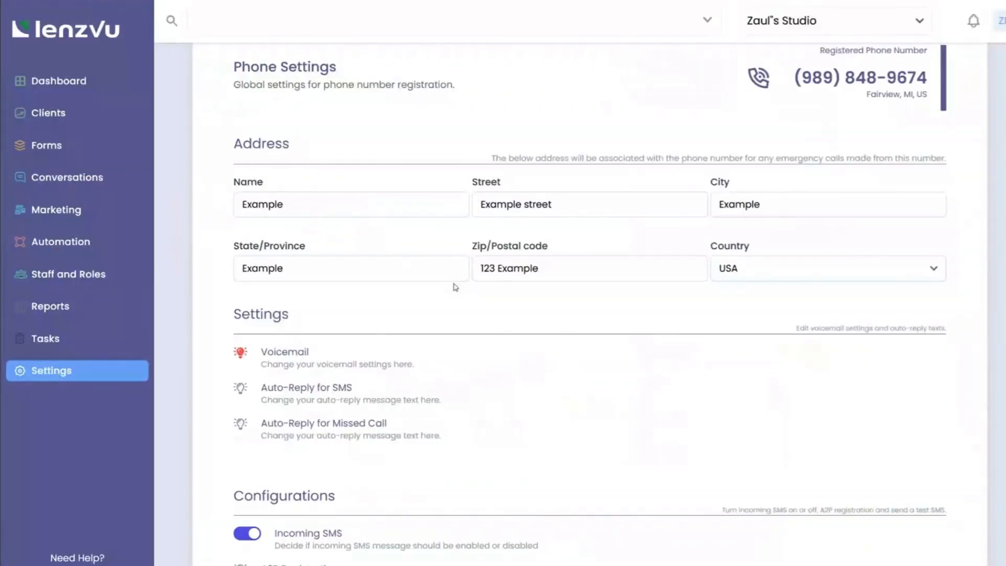
Step: Open the A2P 10DLC registration and return to the Business Information step
{"action": "scroll", "coordinate": [455, 287], "scroll_direction": "down", "scroll_amount": 3}
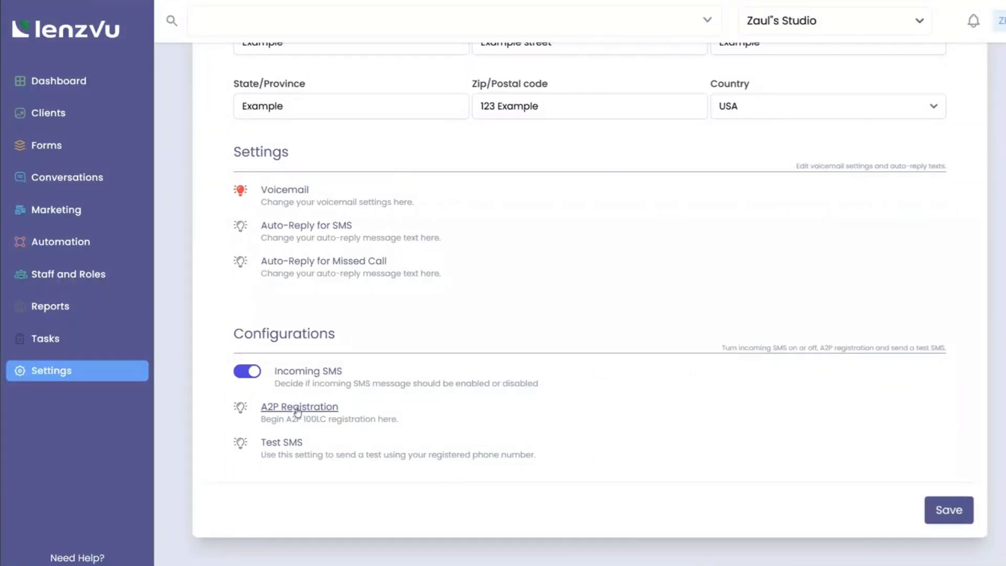
{"action": "left_click", "coordinate": [313, 409]}
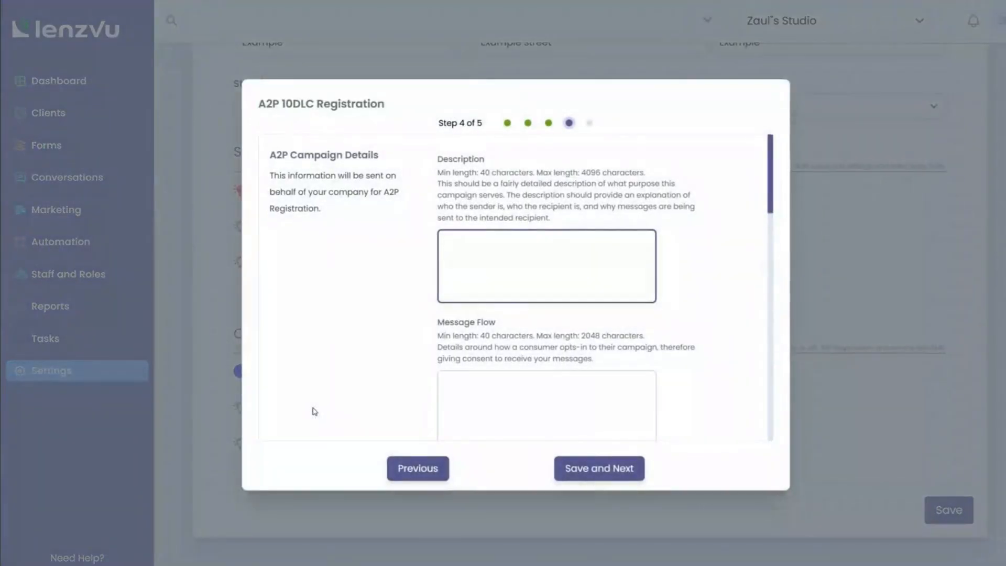
{"action": "left_click", "coordinate": [406, 474]}
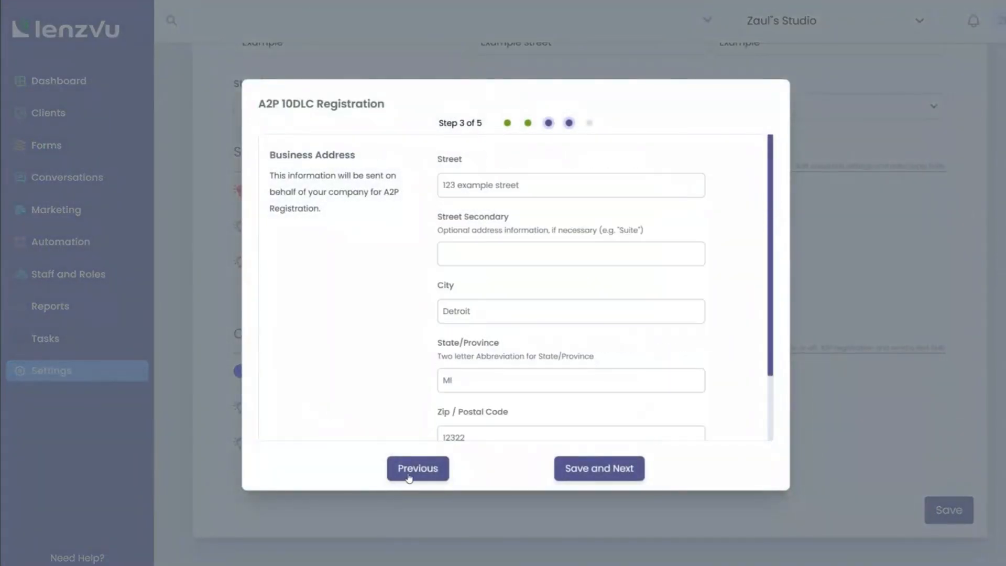
{"action": "left_click", "coordinate": [406, 475]}
{"action": "left_click", "coordinate": [407, 475]}
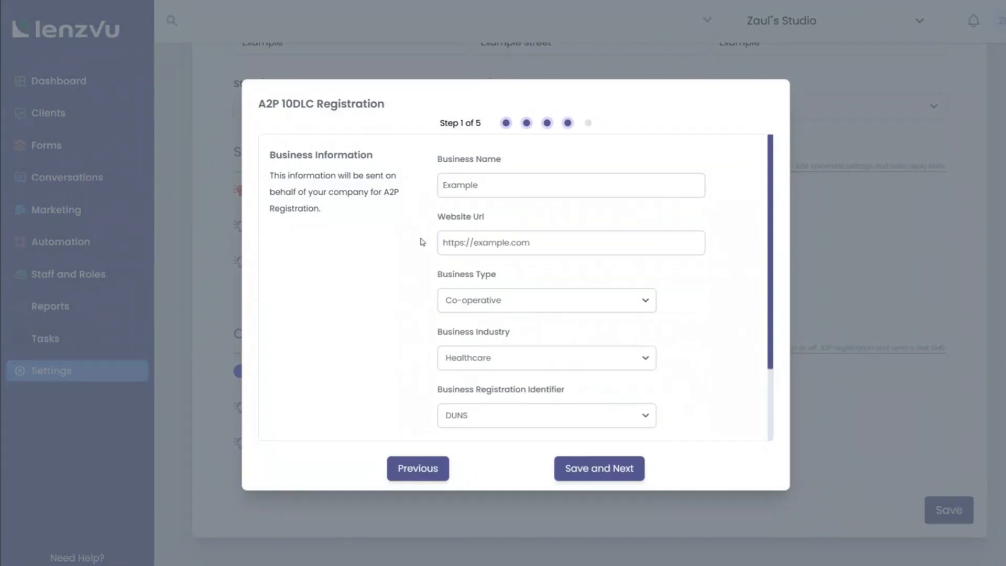
{"action": "scroll", "coordinate": [426, 233], "scroll_direction": "down", "scroll_amount": 2}
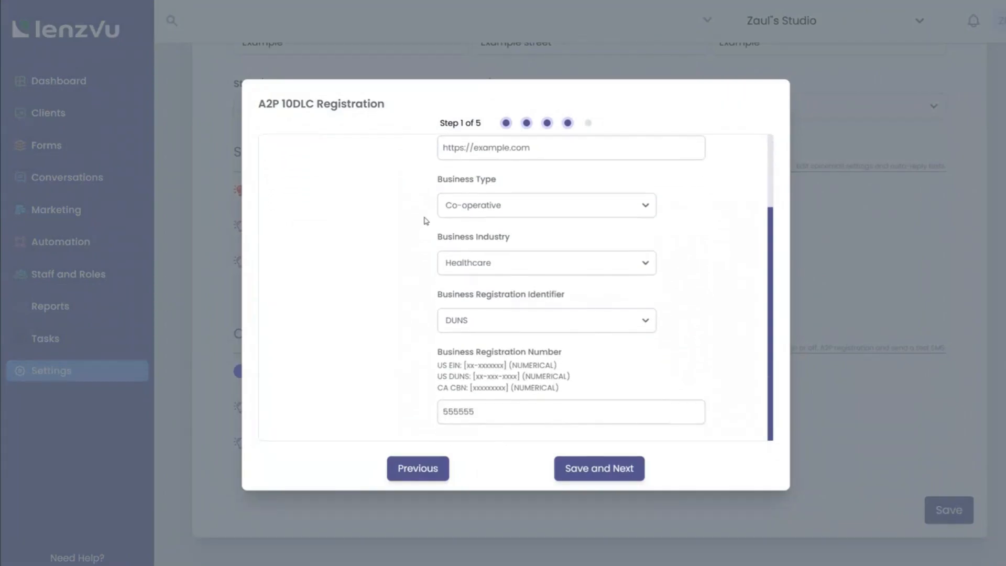
{"action": "scroll", "coordinate": [425, 219], "scroll_direction": "up", "scroll_amount": 2}
{"action": "left_click_drag", "start_coordinate": [440, 122], "coordinate": [485, 121]}
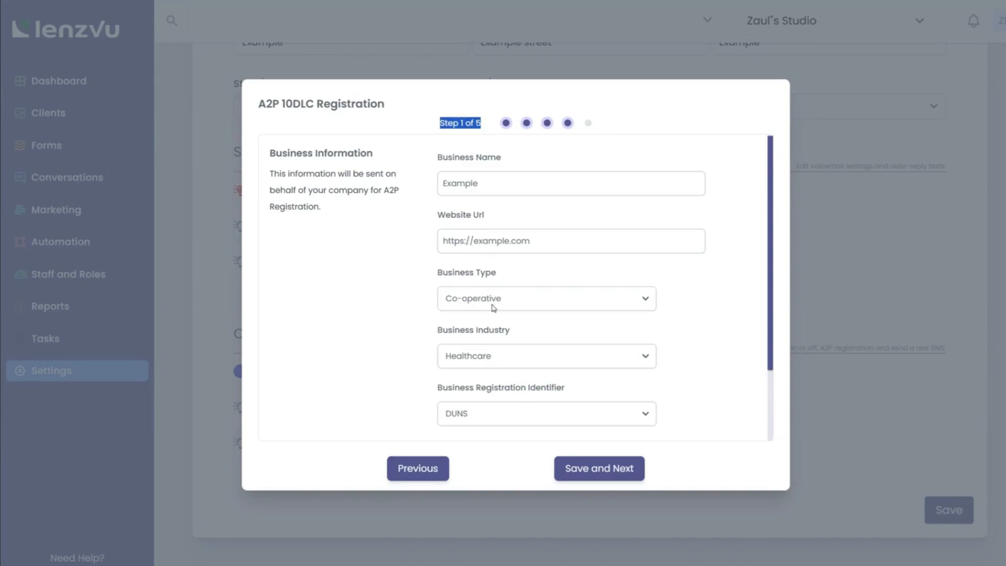
{"action": "scroll", "coordinate": [492, 307], "scroll_direction": "down", "scroll_amount": 2}
{"action": "left_click", "coordinate": [456, 373]}
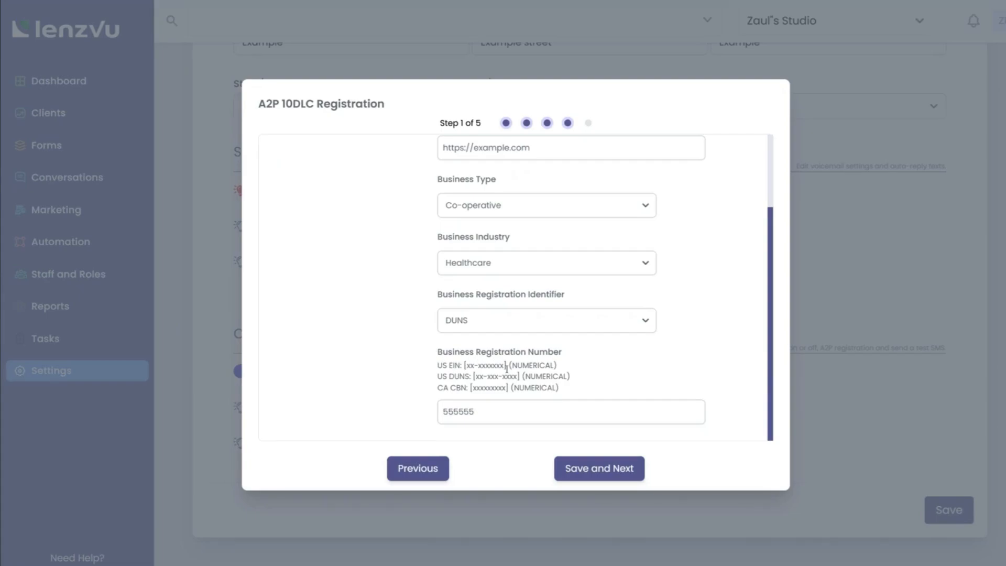
Step: Save the business information, customer information and business address steps, then close the form
{"action": "left_click", "coordinate": [603, 477]}
{"action": "scroll", "coordinate": [548, 325], "scroll_direction": "up", "scroll_amount": 2}
{"action": "scroll", "coordinate": [545, 306], "scroll_direction": "down", "scroll_amount": 2}
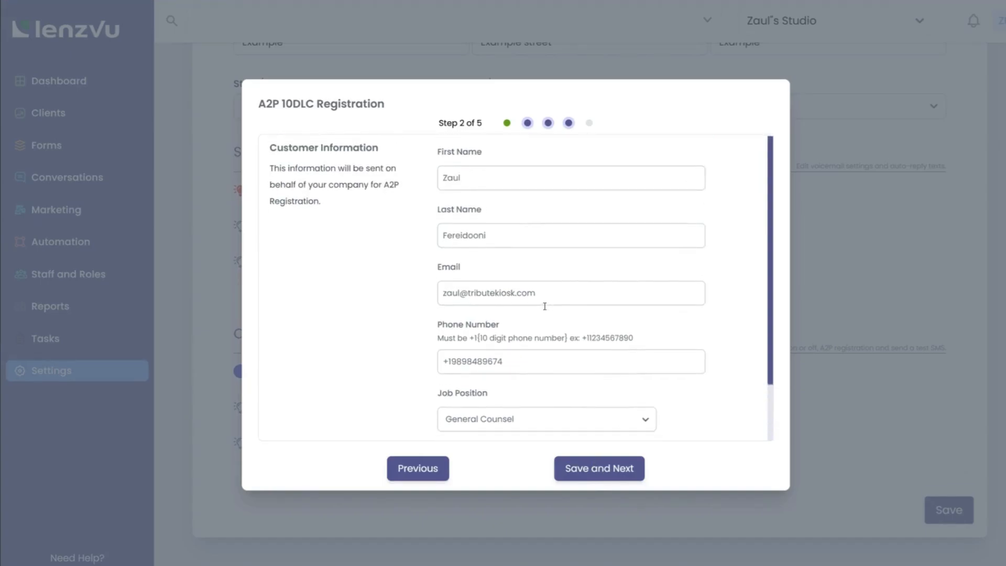
{"action": "left_click", "coordinate": [584, 471]}
{"action": "scroll", "coordinate": [552, 322], "scroll_direction": "down", "scroll_amount": 2}
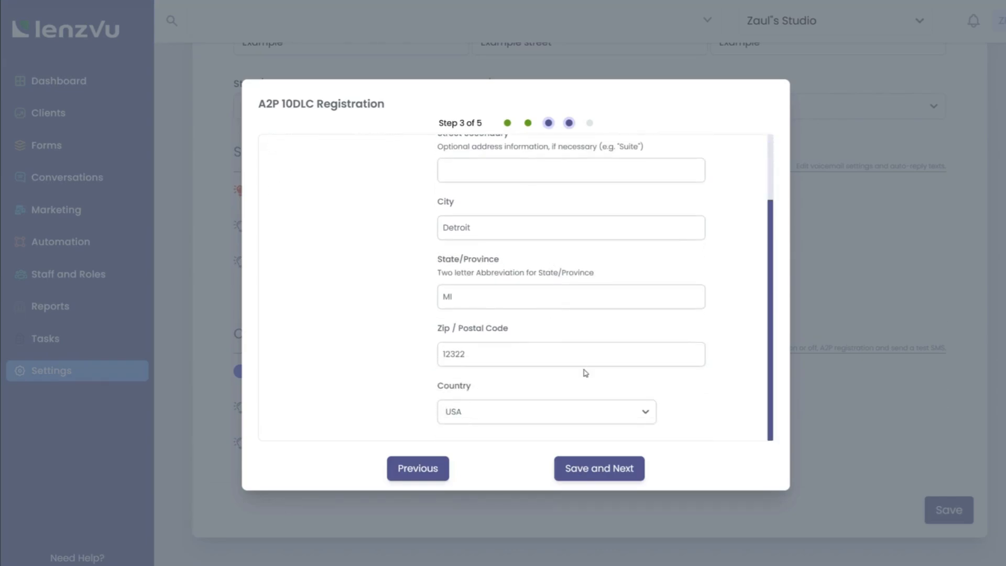
{"action": "left_click", "coordinate": [582, 469]}
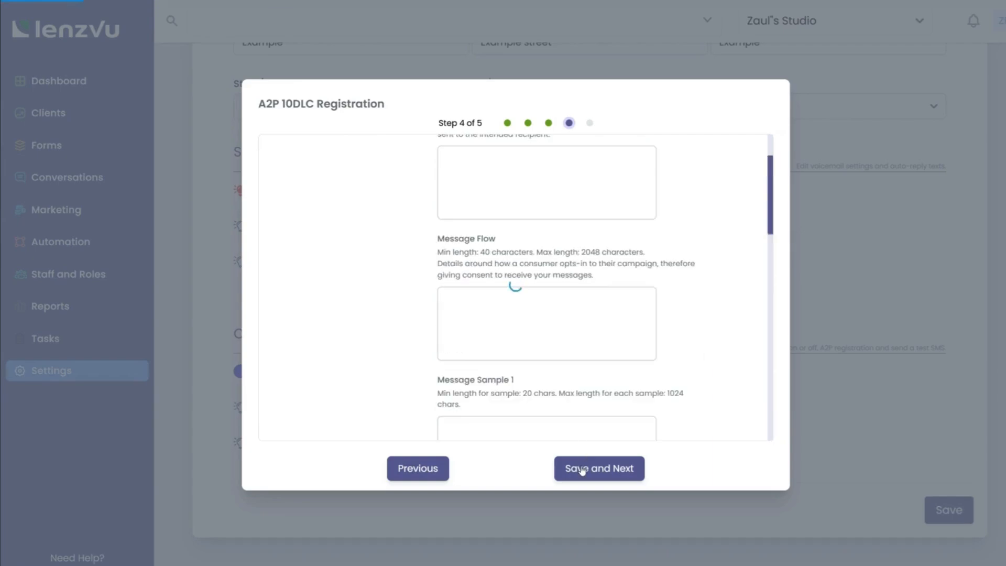
{"action": "scroll", "coordinate": [646, 294], "scroll_direction": "up", "scroll_amount": 2}
{"action": "scroll", "coordinate": [649, 296], "scroll_direction": "down", "scroll_amount": 2}
{"action": "scroll", "coordinate": [648, 296], "scroll_direction": "down", "scroll_amount": 2}
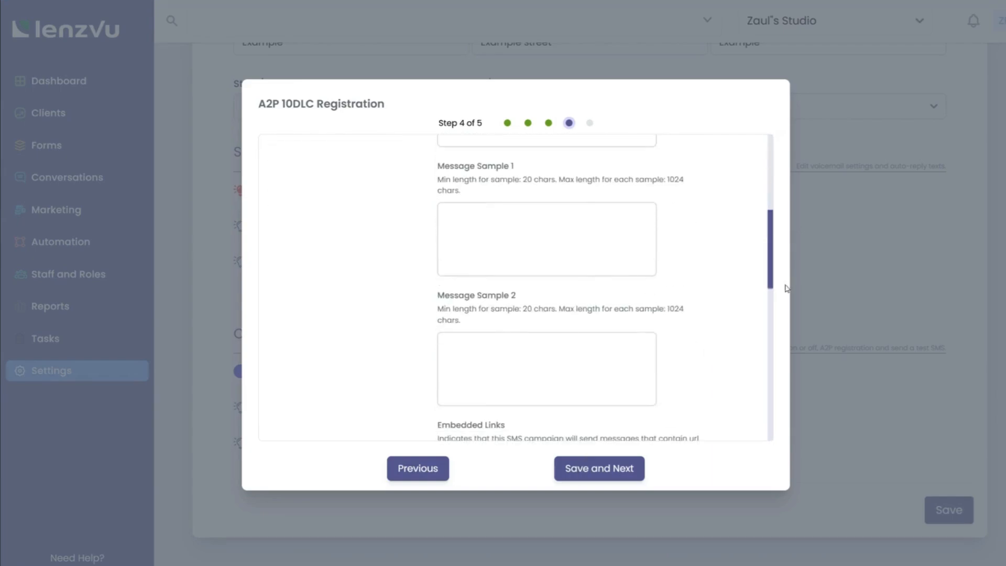
{"action": "left_click", "coordinate": [850, 323]}
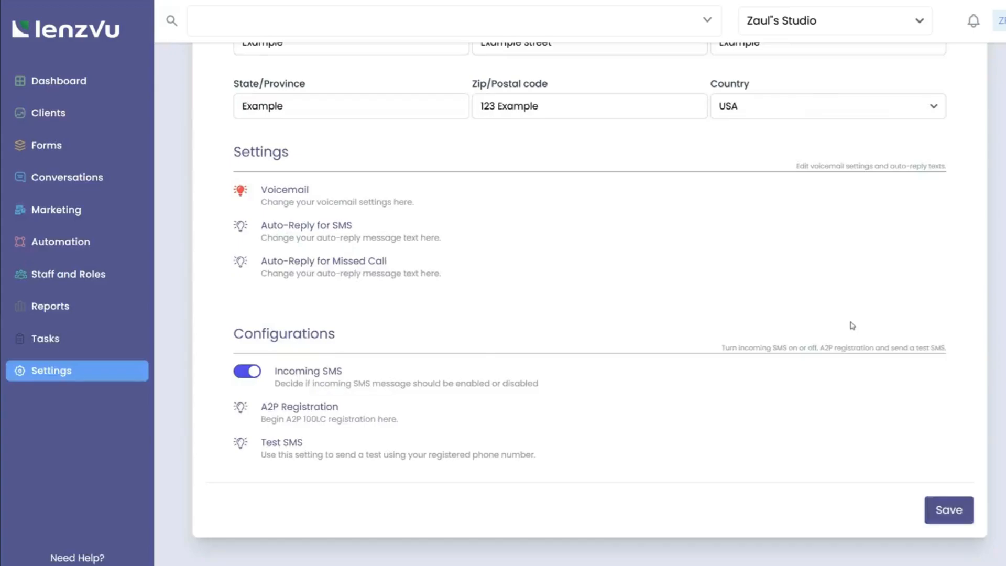
Step: Save the phone settings and review the reloaded address section
{"action": "left_click", "coordinate": [947, 509]}
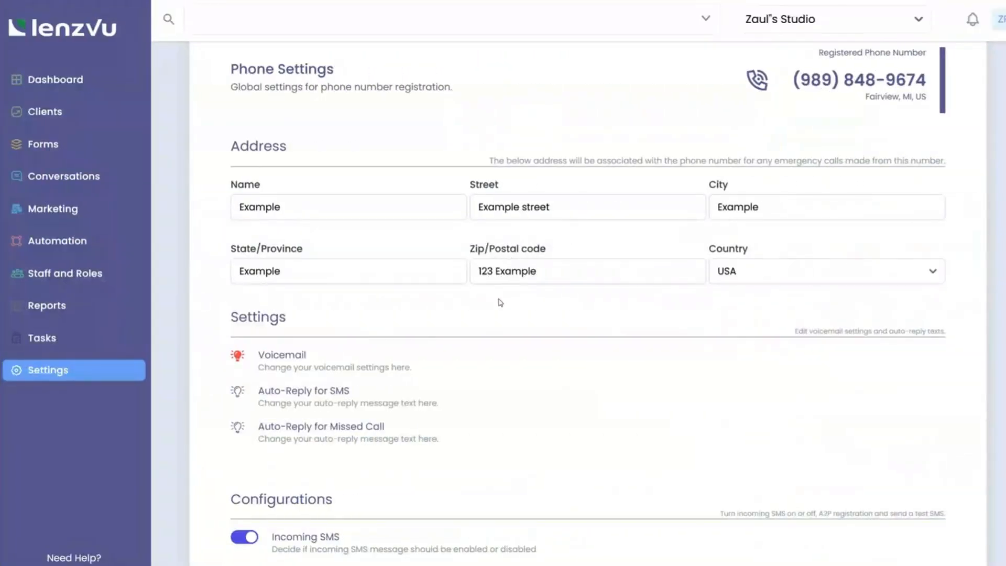
{"action": "scroll", "coordinate": [359, 366], "scroll_direction": "down", "scroll_amount": 2}
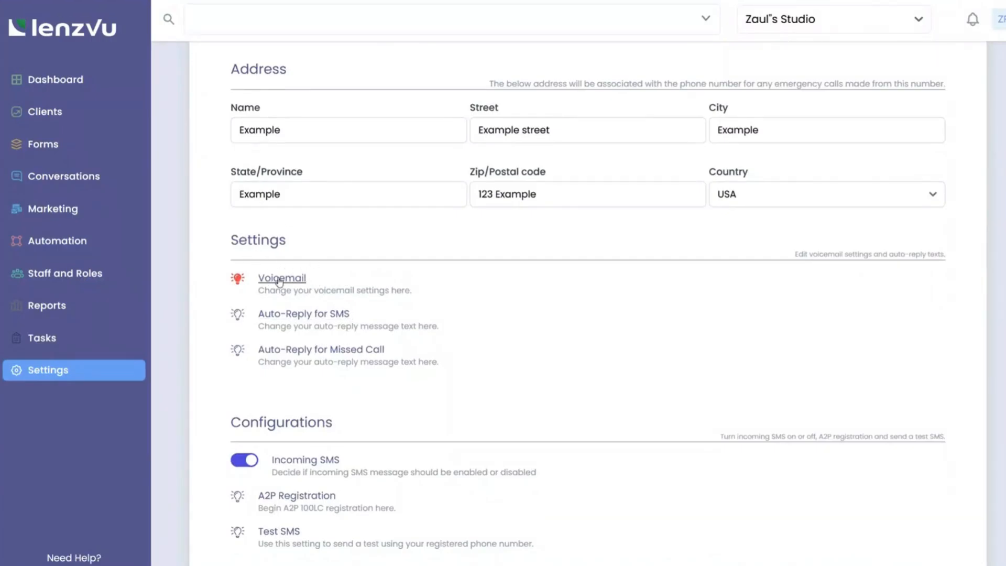
Step: Set the unknown-caller voicemail to 'Thank you for calling! Sorry we couldn't get to you. Please call us back' with a callback number, and save it
{"action": "left_click", "coordinate": [286, 279]}
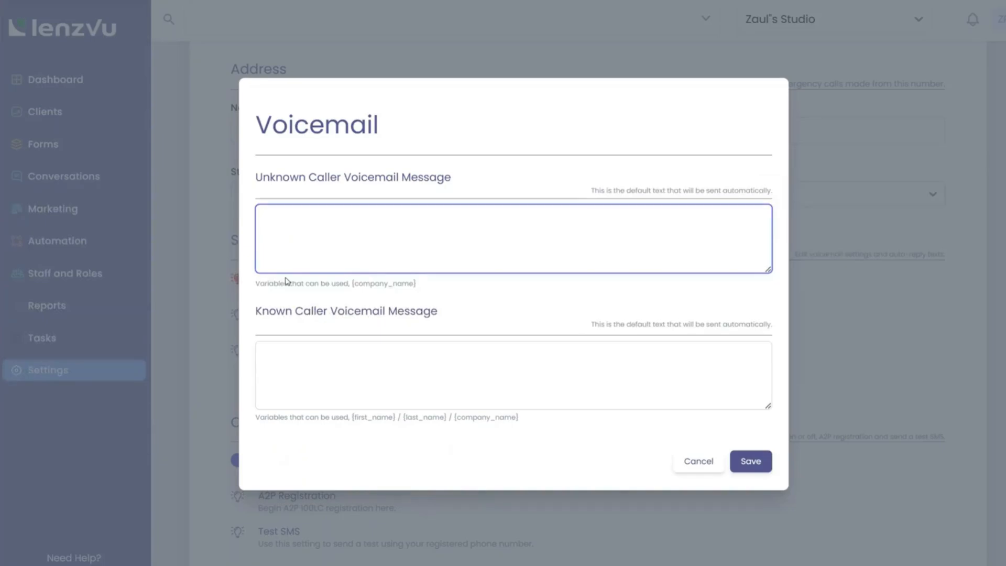
{"action": "type", "text": "Thank you for calli"}
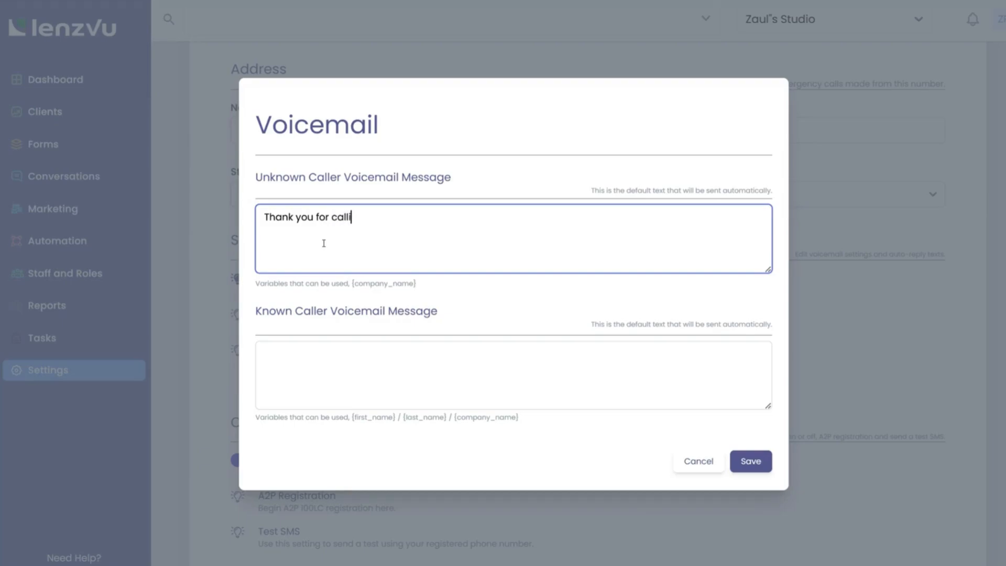
{"action": "type", "text": "ng! Sorry we couldn"}
{"action": "key", "text": "BackSpace"}
{"action": "key", "text": "BackSpace"}
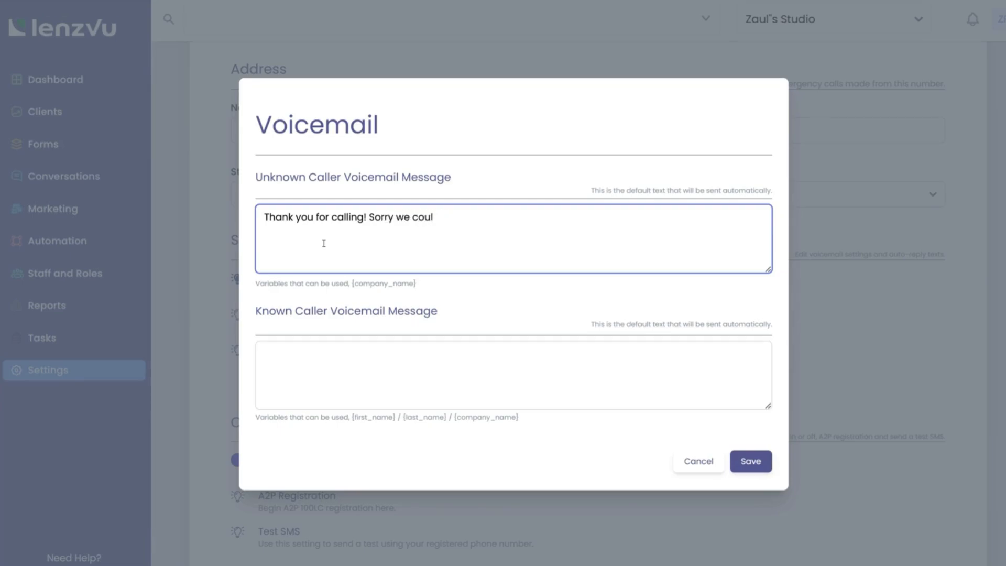
{"action": "type", "text": "dn't get to you. Please cal"}
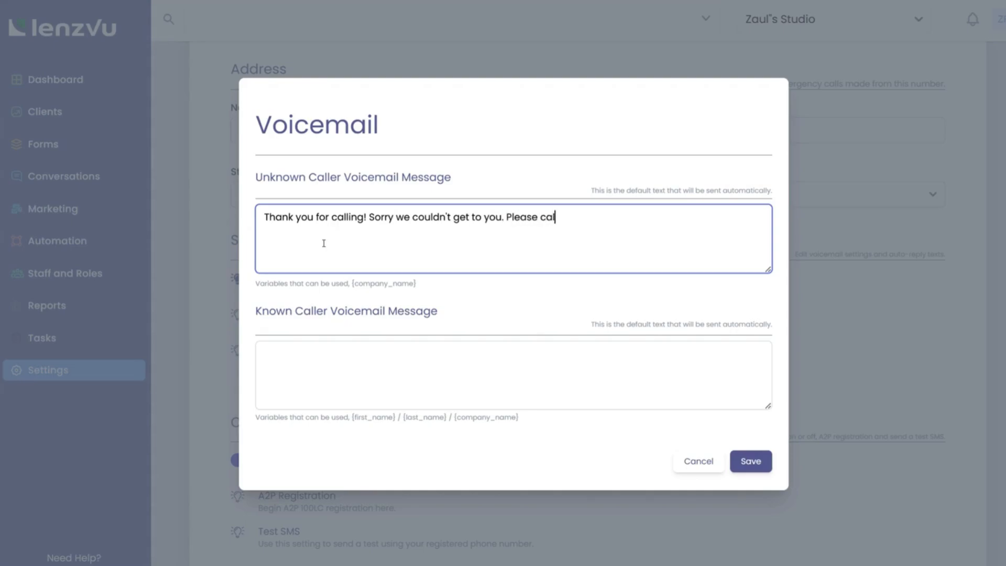
{"action": "type", "text": "l us back at 1 2 3 example number"}
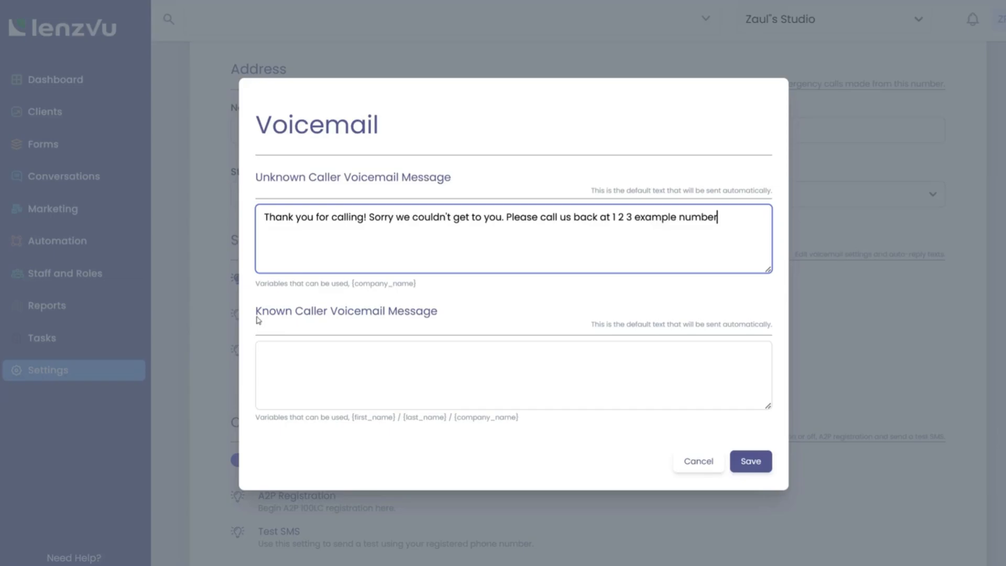
{"action": "left_click", "coordinate": [255, 421]}
{"action": "left_click_drag", "start_coordinate": [255, 421], "coordinate": [529, 423]}
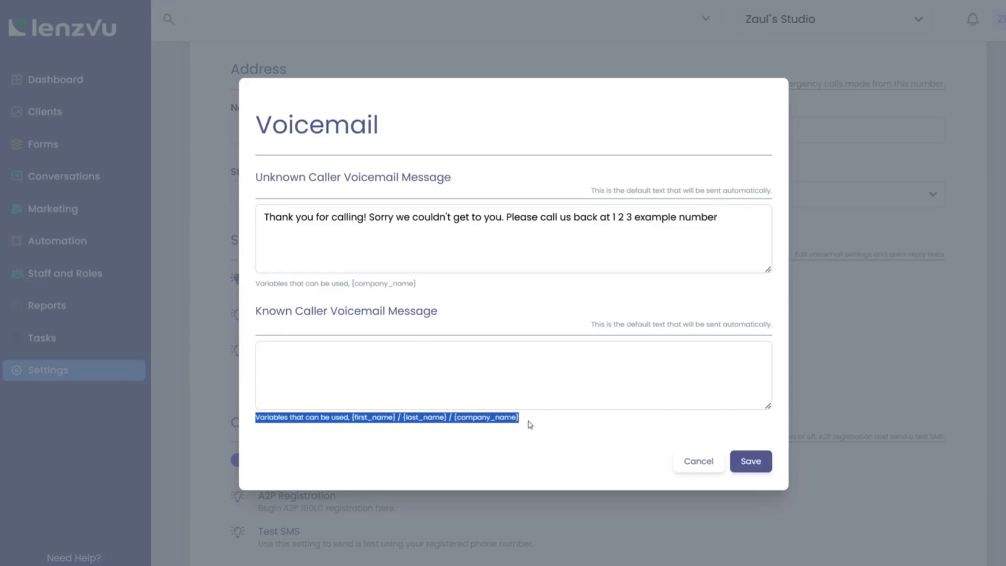
{"action": "left_click", "coordinate": [765, 463]}
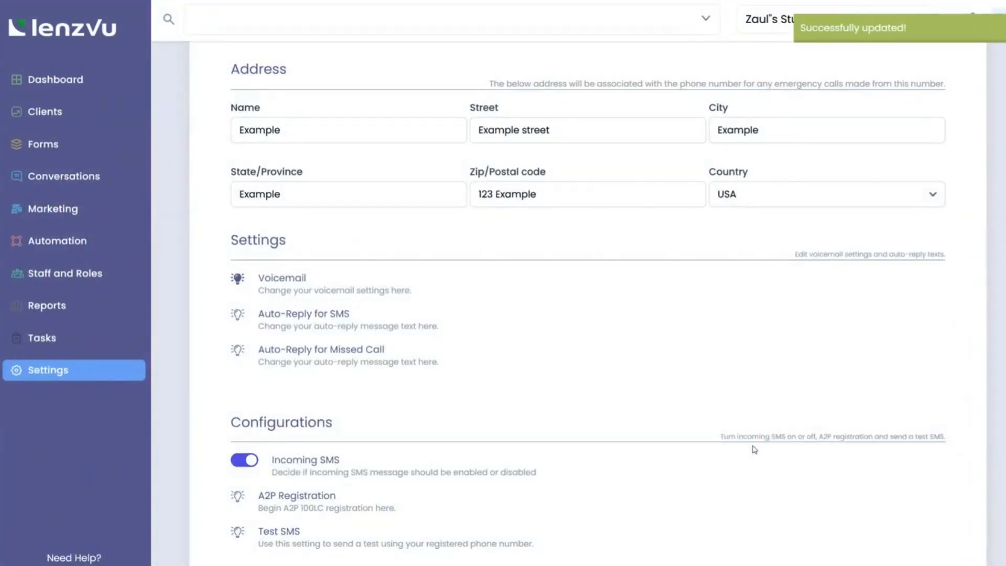
{"action": "scroll", "coordinate": [748, 422], "scroll_direction": "down", "scroll_amount": 2}
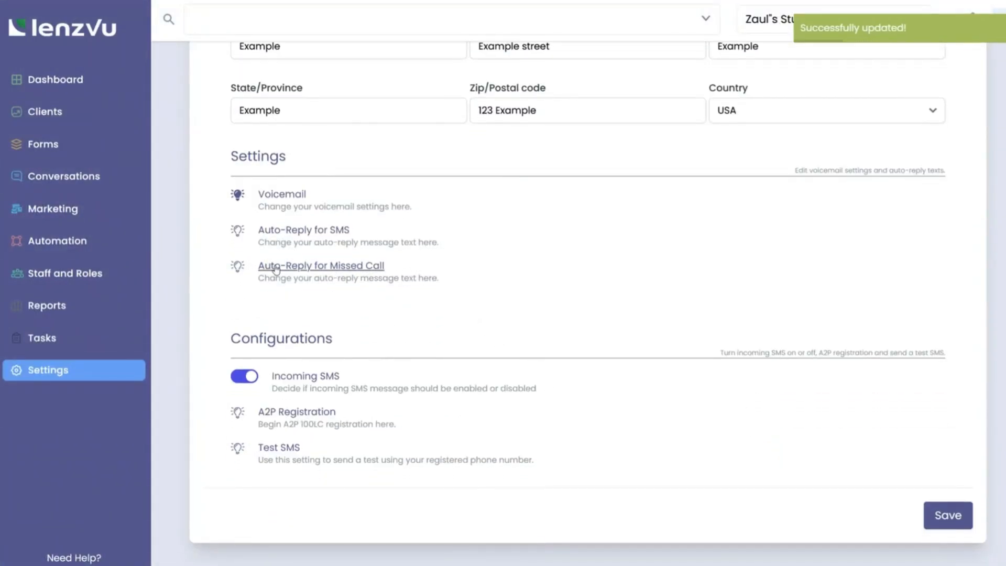
Step: Set the missed-call auto-reply text to 'Thanks for calling', save it, and close the form
{"action": "left_click", "coordinate": [343, 266]}
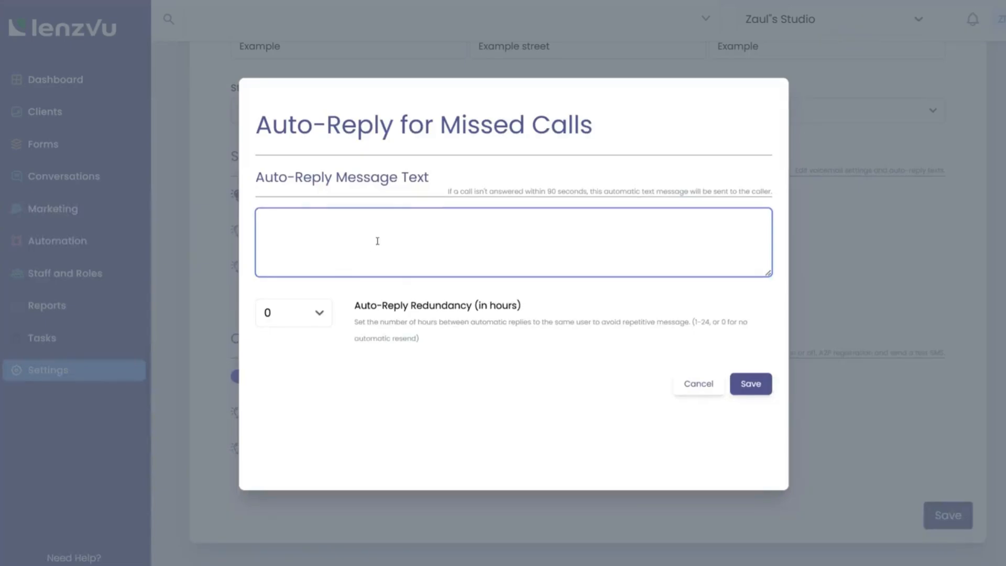
{"action": "left_click_drag", "start_coordinate": [448, 192], "coordinate": [776, 197]}
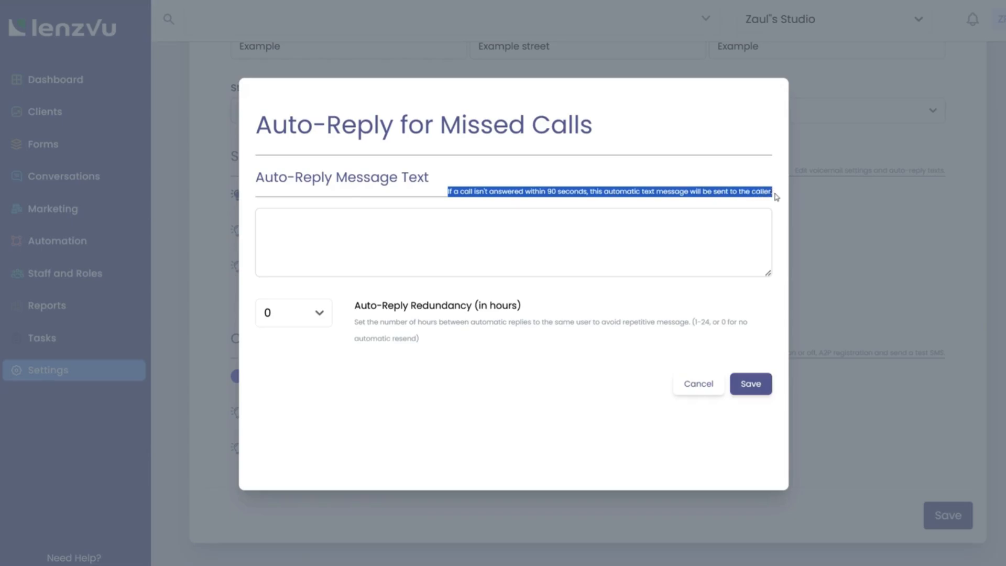
{"action": "left_click", "coordinate": [514, 243]}
{"action": "type", "text": "Thanks for calling!"}
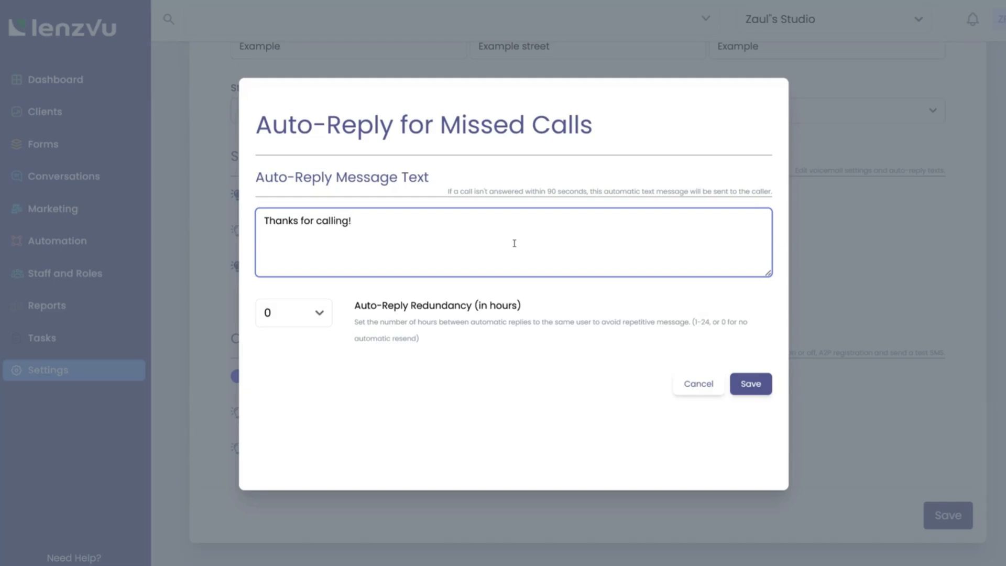
{"action": "left_click", "coordinate": [753, 387]}
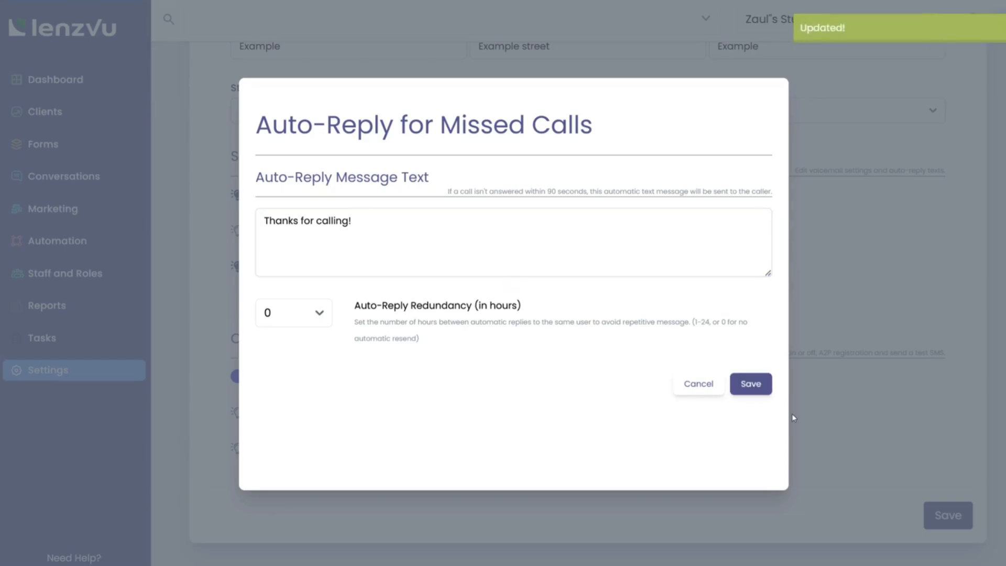
{"action": "left_click", "coordinate": [823, 433]}
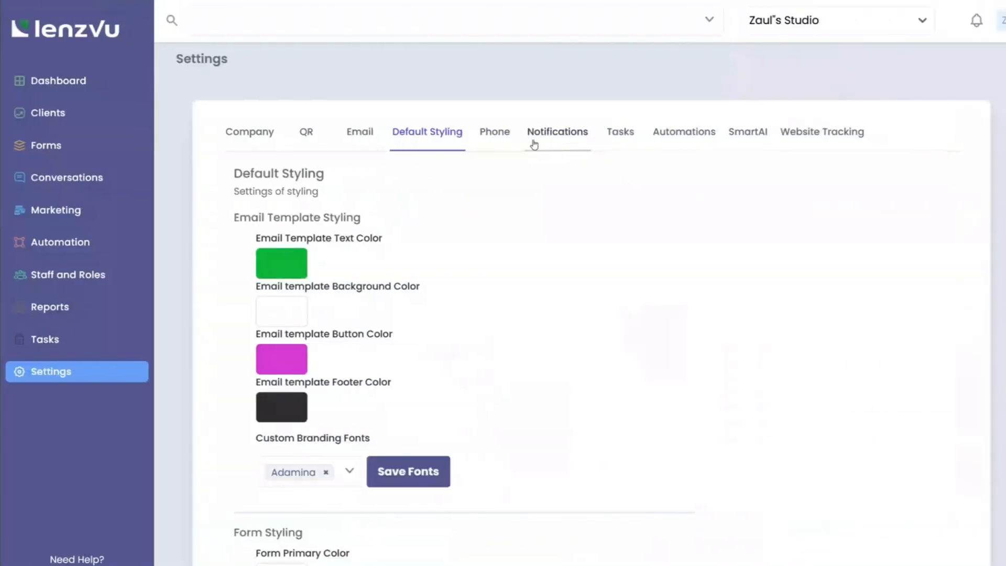
Step: Turn on SMS email notifications and enter the notification email address
{"action": "left_click", "coordinate": [564, 137]}
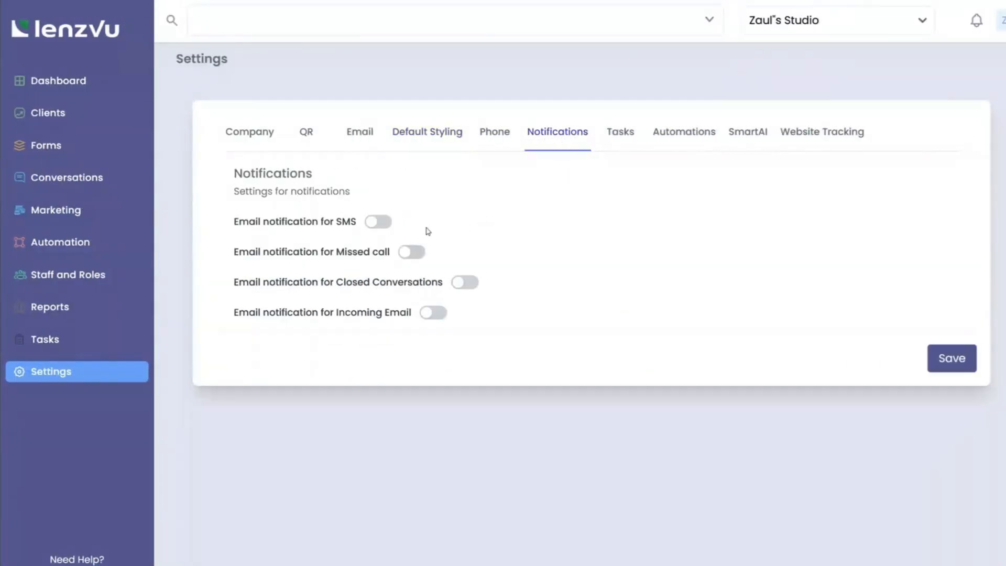
{"action": "left_click", "coordinate": [377, 223]}
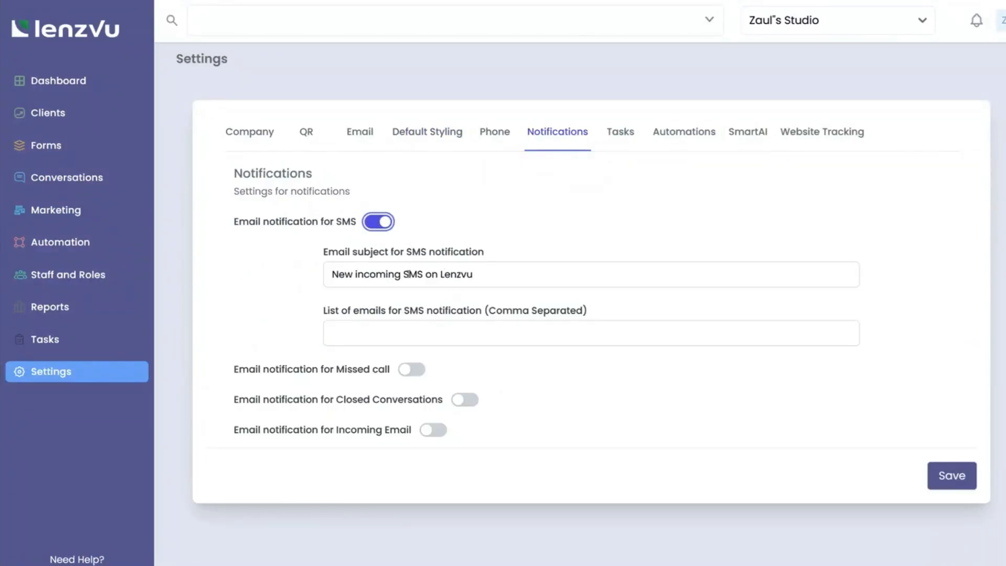
{"action": "left_click_drag", "start_coordinate": [479, 273], "coordinate": [316, 272]}
{"action": "left_click", "coordinate": [361, 329]}
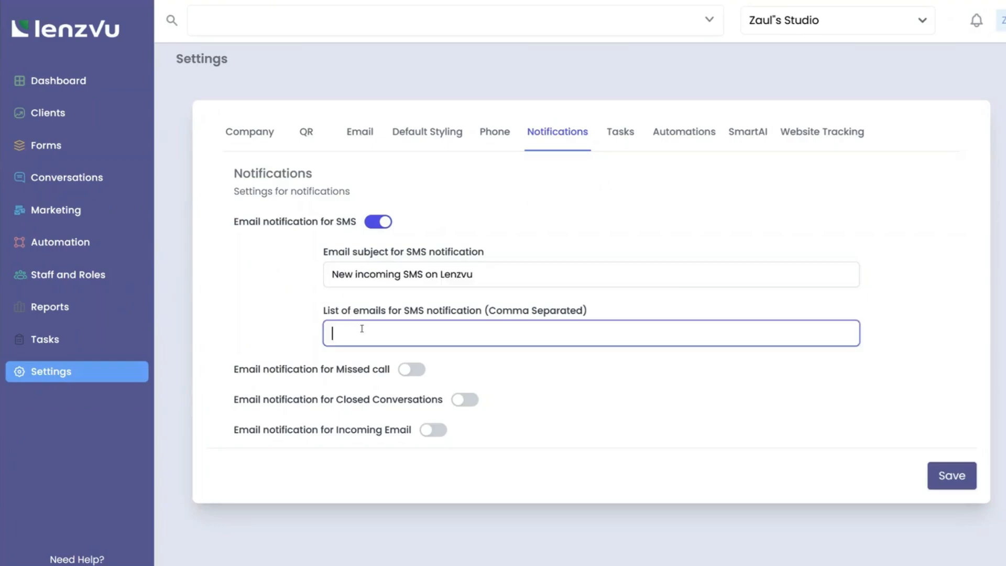
Step: Turn on email alerts for missed calls and closed conversations
{"action": "left_click", "coordinate": [411, 369]}
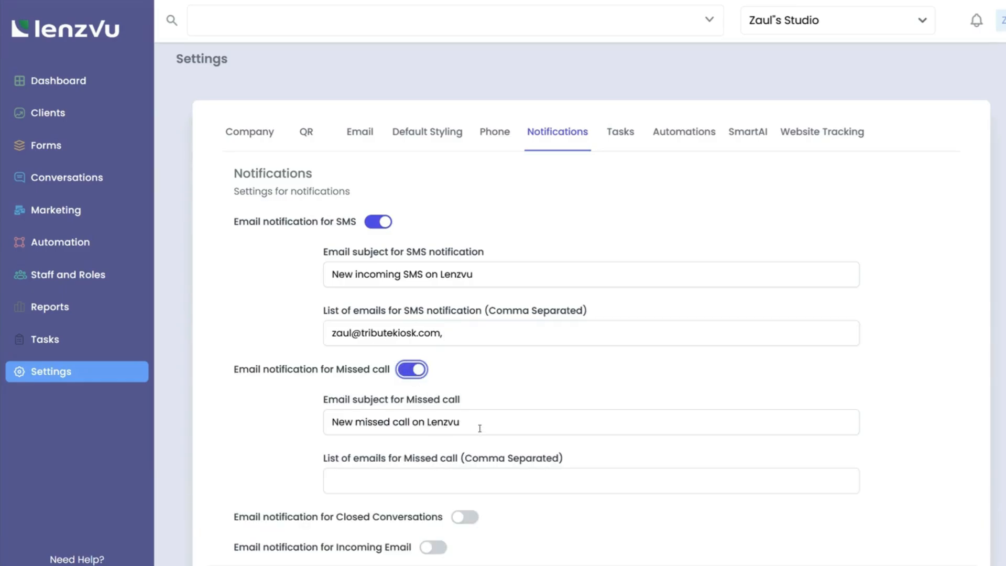
{"action": "scroll", "coordinate": [479, 428], "scroll_direction": "down", "scroll_amount": 2}
{"action": "left_click", "coordinate": [465, 437]}
{"action": "scroll", "coordinate": [472, 477], "scroll_direction": "down", "scroll_amount": 3}
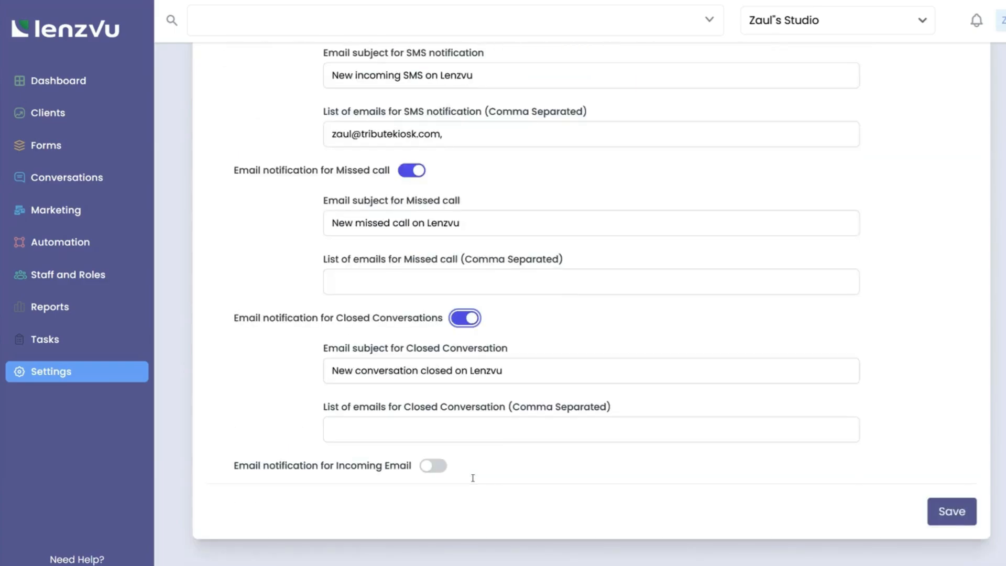
{"action": "scroll", "coordinate": [453, 231], "scroll_direction": "up", "scroll_amount": 1}
Step: Copy the SMS notification address into both recipient lists, adding a second address for closed conversations
{"action": "left_click_drag", "start_coordinate": [453, 187], "coordinate": [275, 179]}
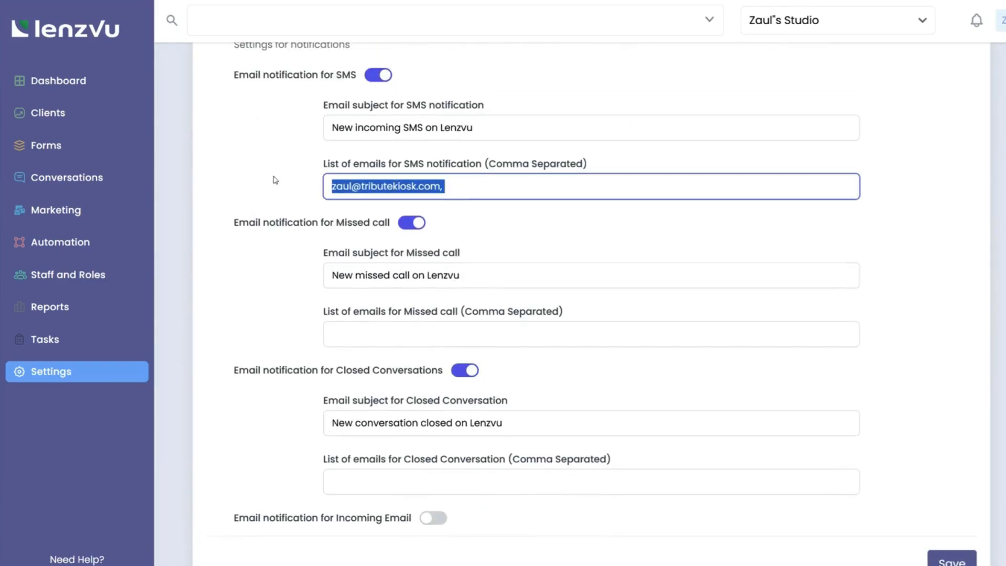
{"action": "key", "text": "ctrl+c"}
{"action": "left_click", "coordinate": [356, 331]}
{"action": "key", "text": "ctrl+v"}
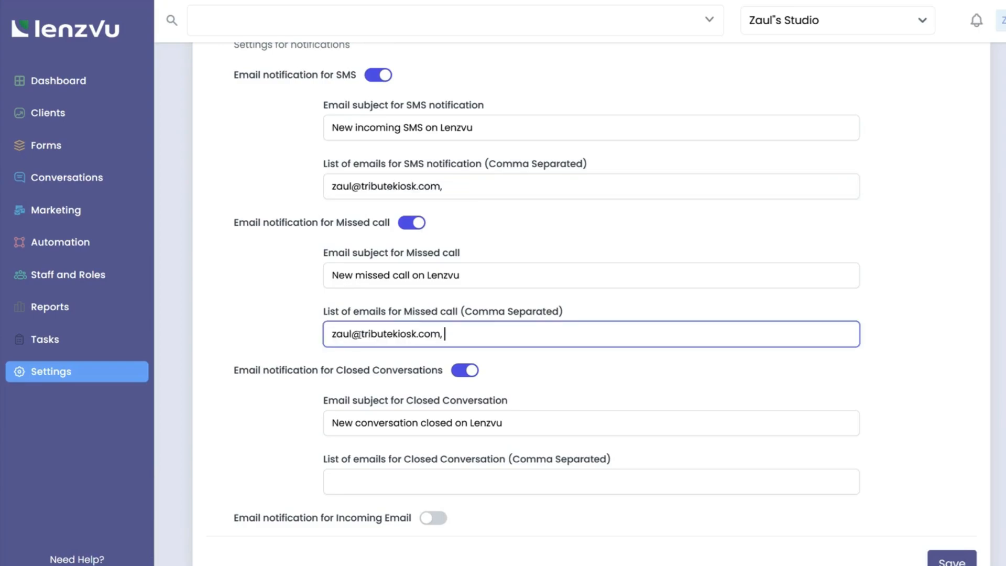
{"action": "left_click", "coordinate": [396, 480]}
{"action": "key", "text": "ctrl+v"}
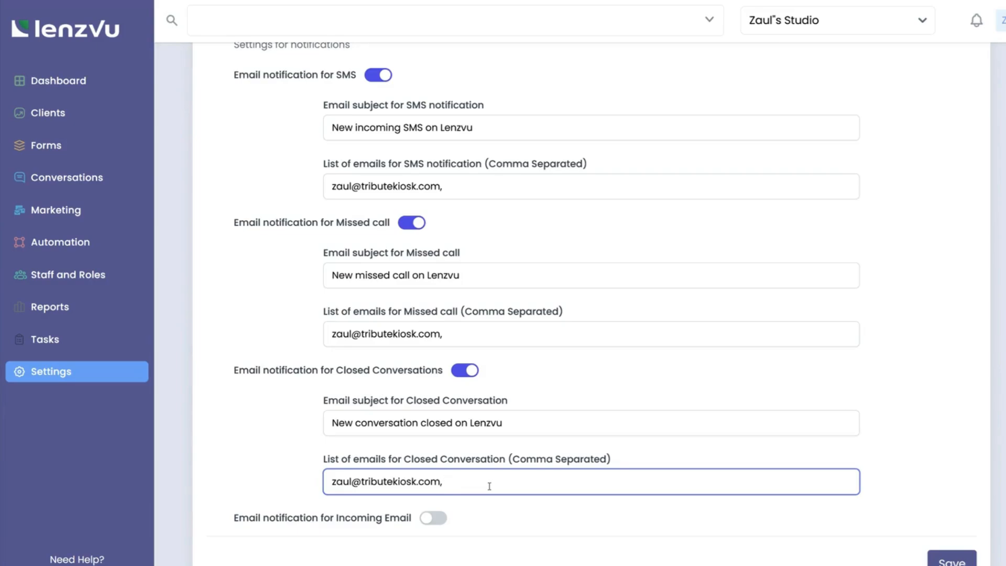
Step: Leave Incoming Email alerts off and save the notification settings
{"action": "left_click", "coordinate": [433, 518]}
{"action": "scroll", "coordinate": [435, 521], "scroll_direction": "down", "scroll_amount": 3}
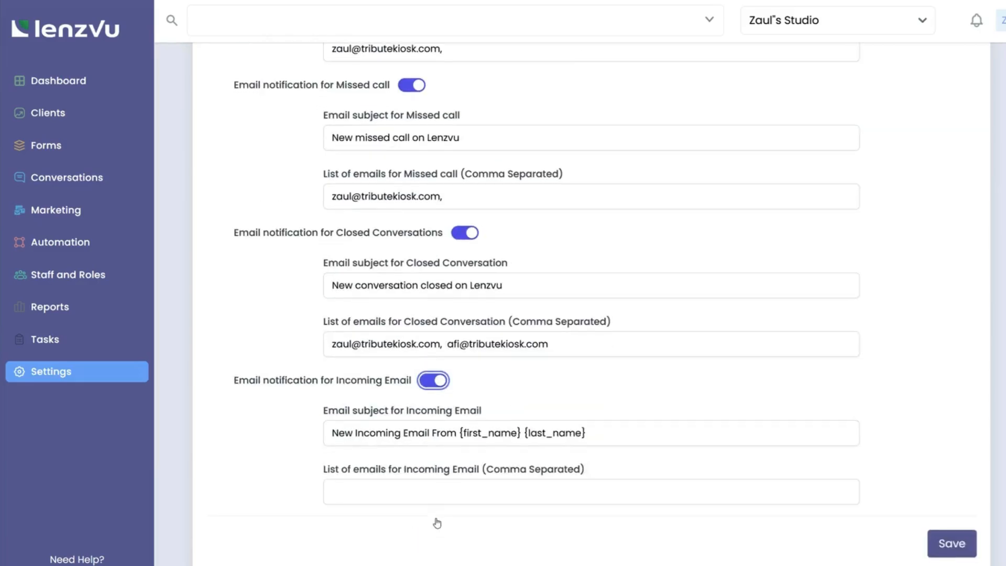
{"action": "left_click_drag", "start_coordinate": [447, 343], "coordinate": [440, 343]}
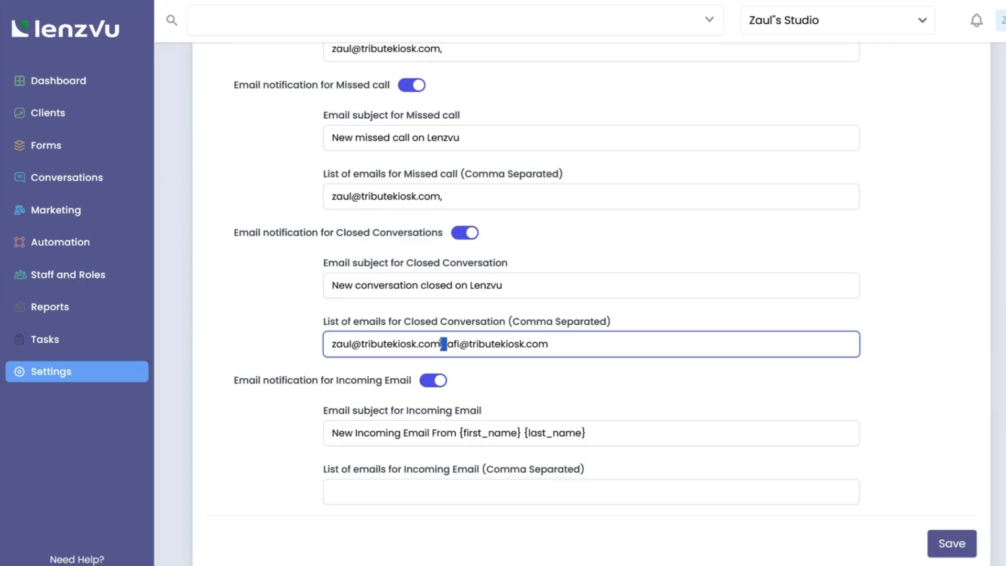
{"action": "left_click", "coordinate": [433, 380]}
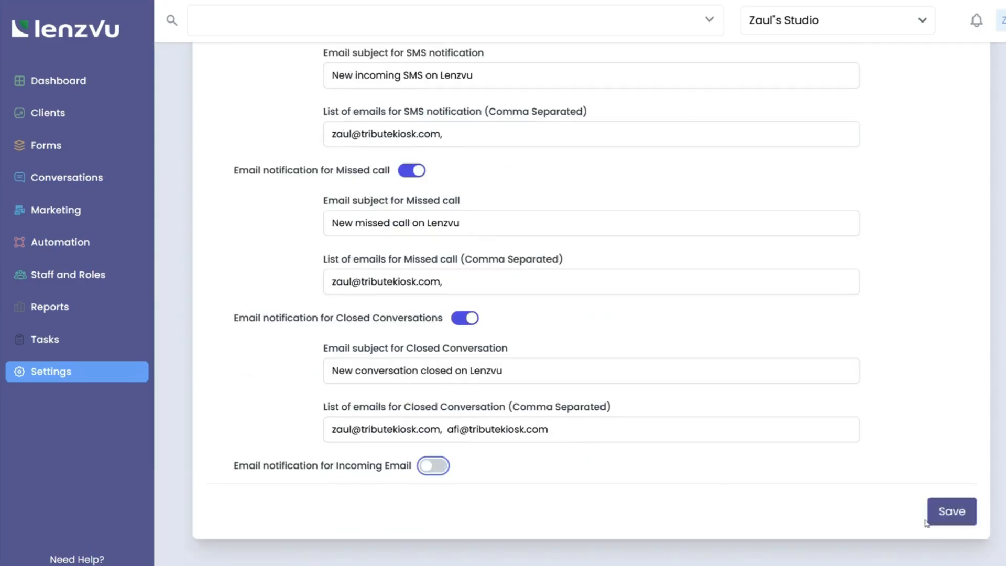
{"action": "left_click", "coordinate": [943, 512]}
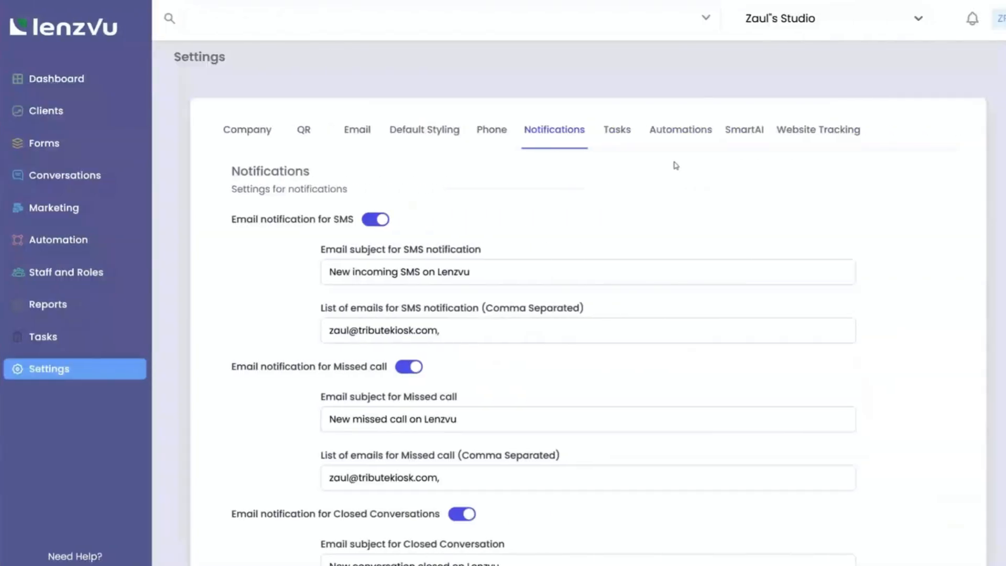
Step: Set the automation Earliest sending time to 08:00 AM
{"action": "left_click", "coordinate": [682, 130]}
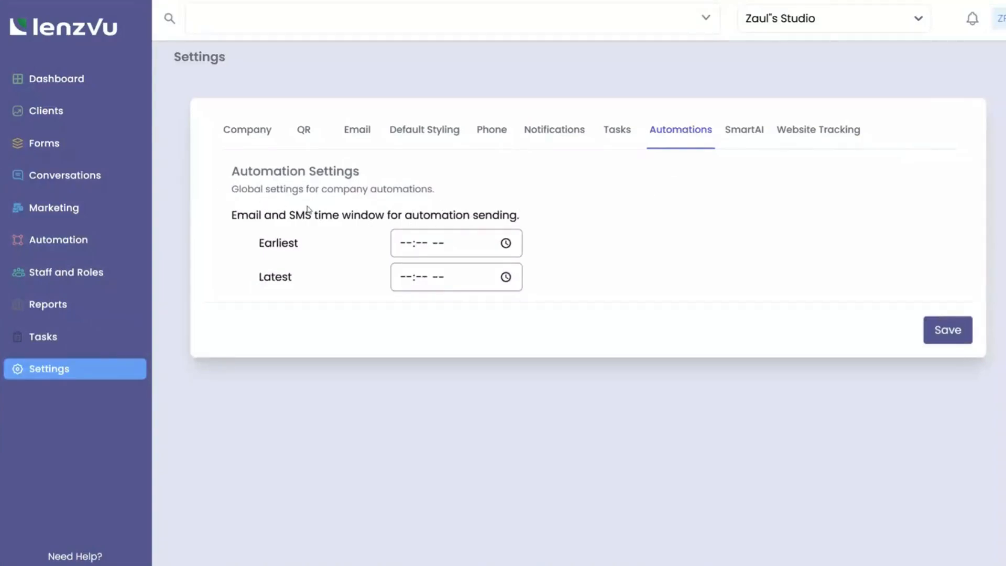
{"action": "left_click", "coordinate": [459, 245]}
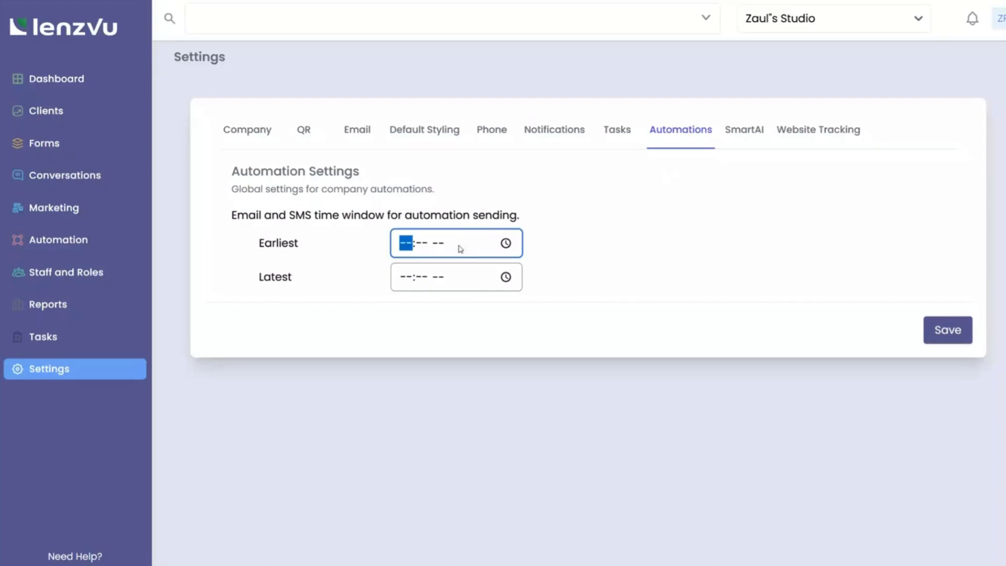
{"action": "left_click", "coordinate": [506, 242]}
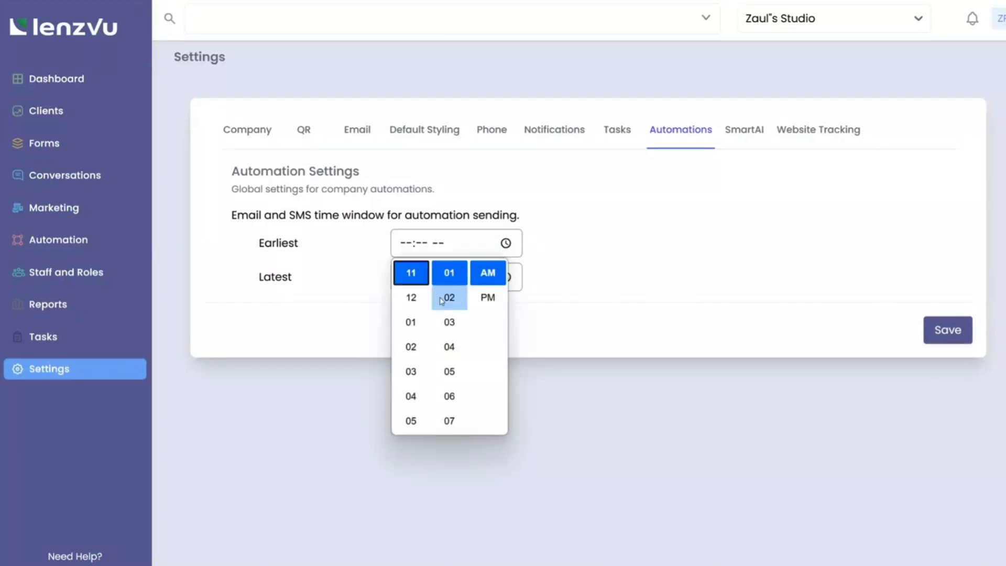
{"action": "scroll", "coordinate": [414, 304], "scroll_direction": "up", "scroll_amount": 3}
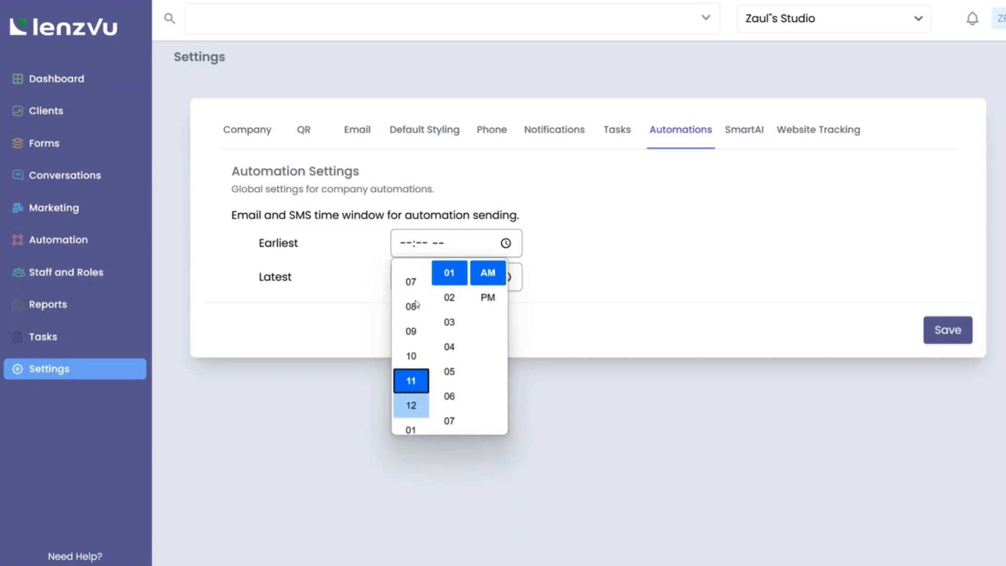
{"action": "left_click", "coordinate": [411, 308]}
{"action": "scroll", "coordinate": [411, 310], "scroll_direction": "up", "scroll_amount": 1}
{"action": "scroll", "coordinate": [449, 285], "scroll_direction": "up", "scroll_amount": 1}
{"action": "left_click", "coordinate": [453, 269]}
{"action": "left_click", "coordinate": [551, 272]}
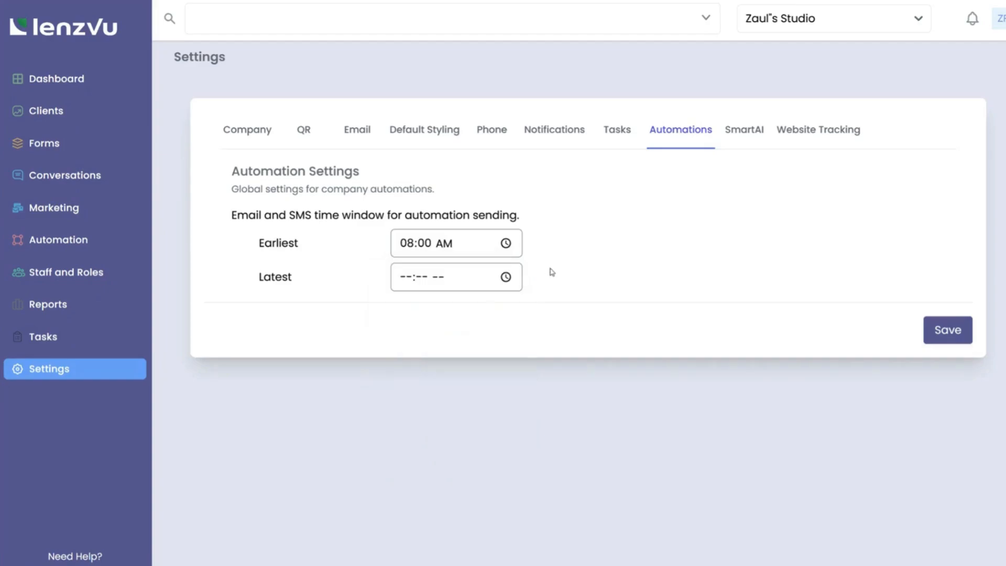
Step: Set the automation Latest sending time to 08:00 PM
{"action": "left_click", "coordinate": [506, 277]}
{"action": "scroll", "coordinate": [410, 340], "scroll_direction": "up", "scroll_amount": 3}
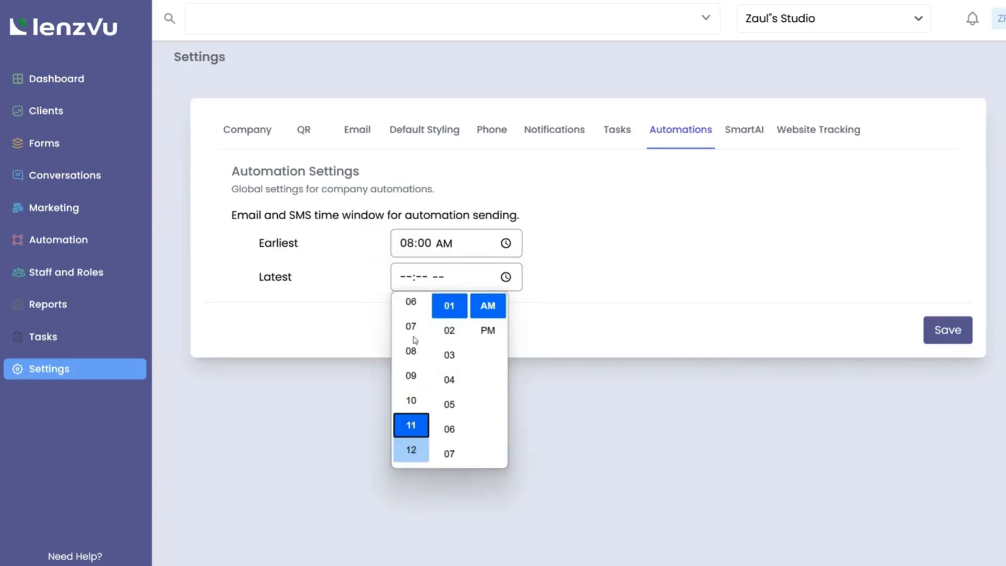
{"action": "left_click", "coordinate": [413, 369]}
{"action": "scroll", "coordinate": [450, 355], "scroll_direction": "up", "scroll_amount": 1}
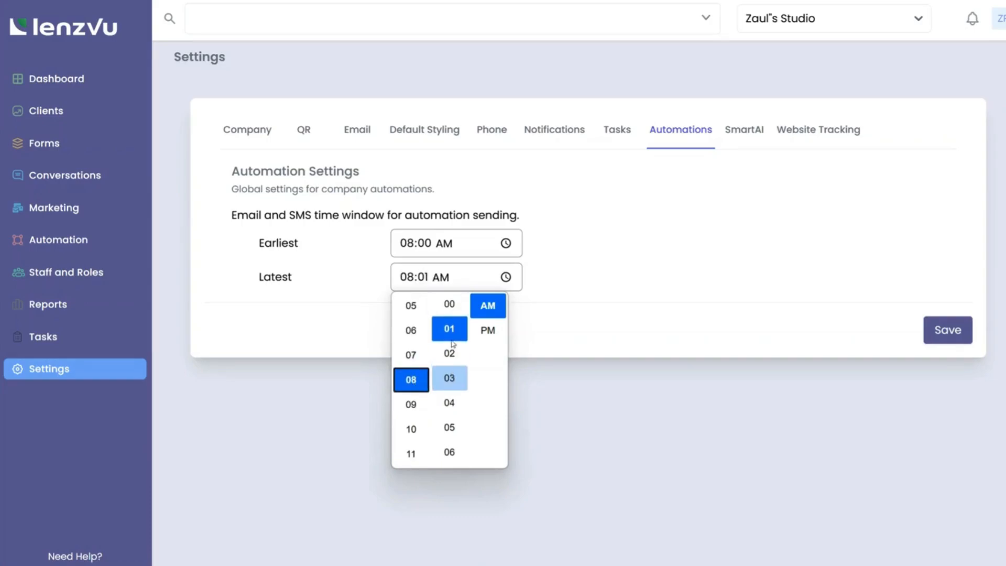
{"action": "left_click", "coordinate": [451, 309]}
{"action": "left_click", "coordinate": [488, 330]}
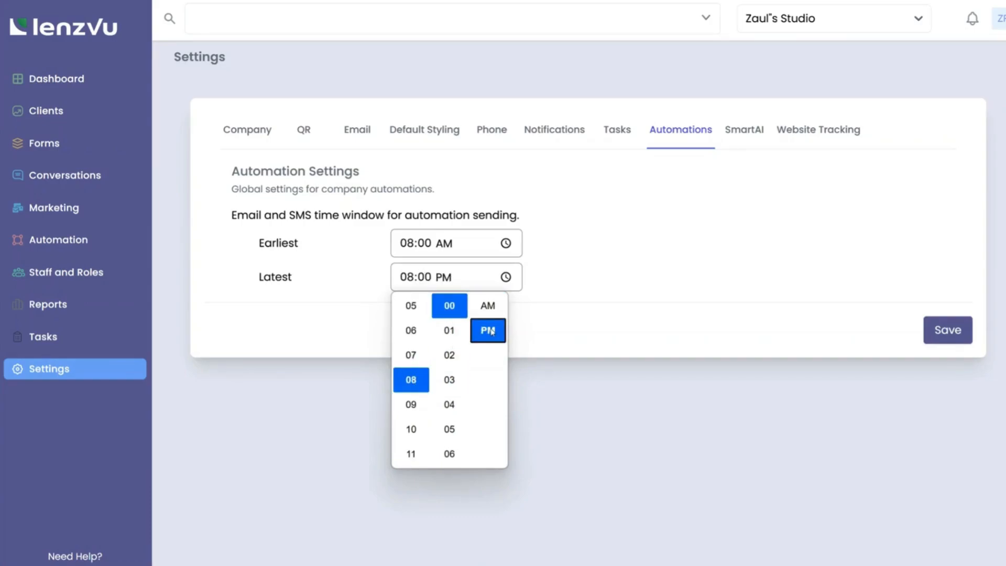
{"action": "left_click", "coordinate": [544, 268]}
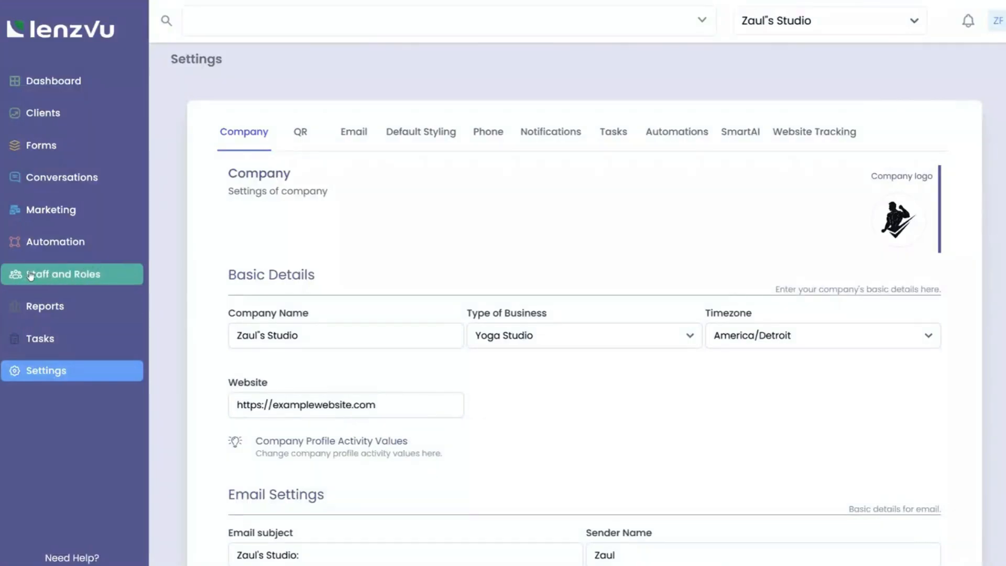
Step: Open the Create Staff form from Staff and Roles > Staff and dismiss the autofill suggestions
{"action": "left_click", "coordinate": [86, 272]}
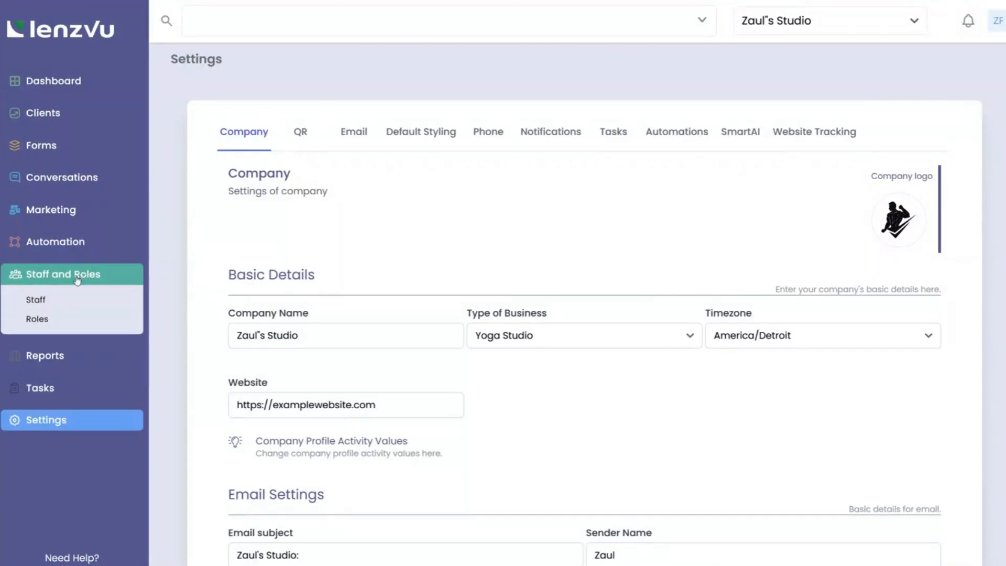
{"action": "left_click", "coordinate": [43, 299]}
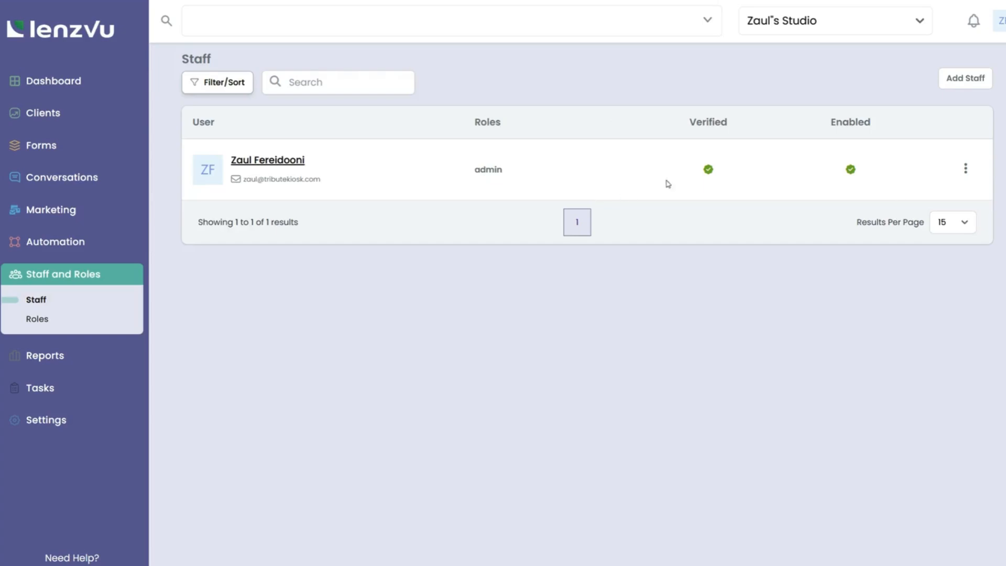
{"action": "left_click", "coordinate": [967, 80]}
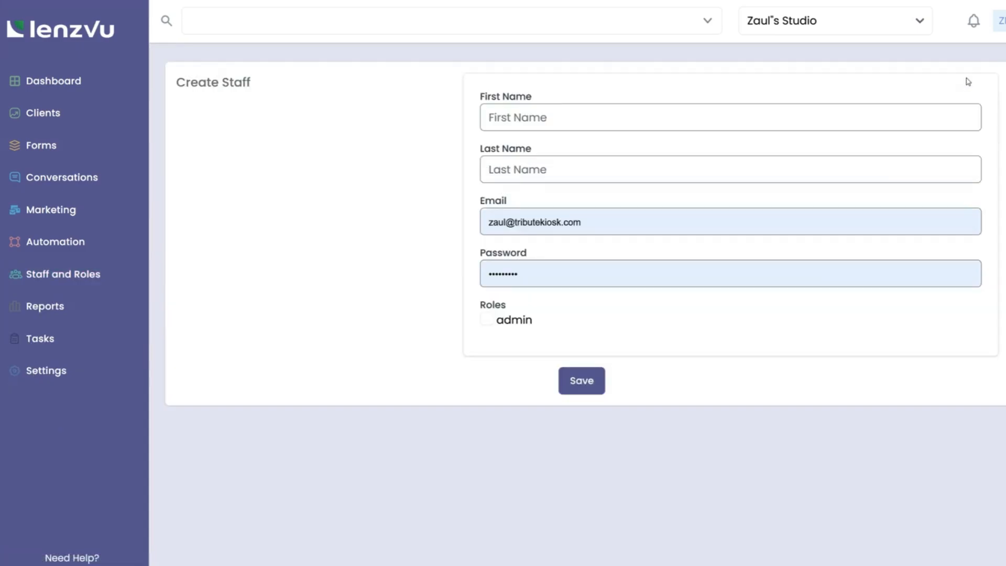
{"action": "left_click", "coordinate": [519, 118]}
{"action": "left_click", "coordinate": [514, 168]}
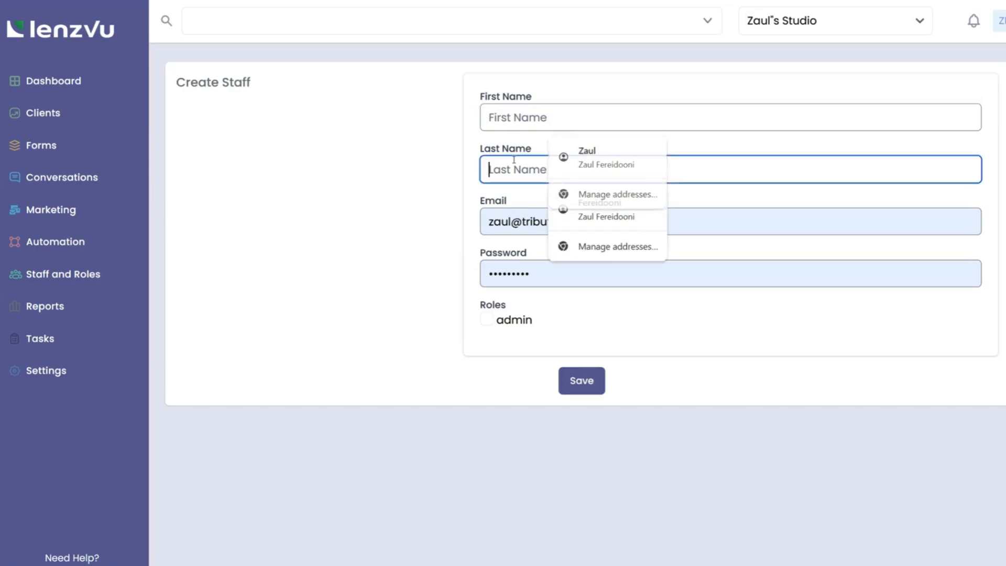
{"action": "left_click", "coordinate": [444, 254]}
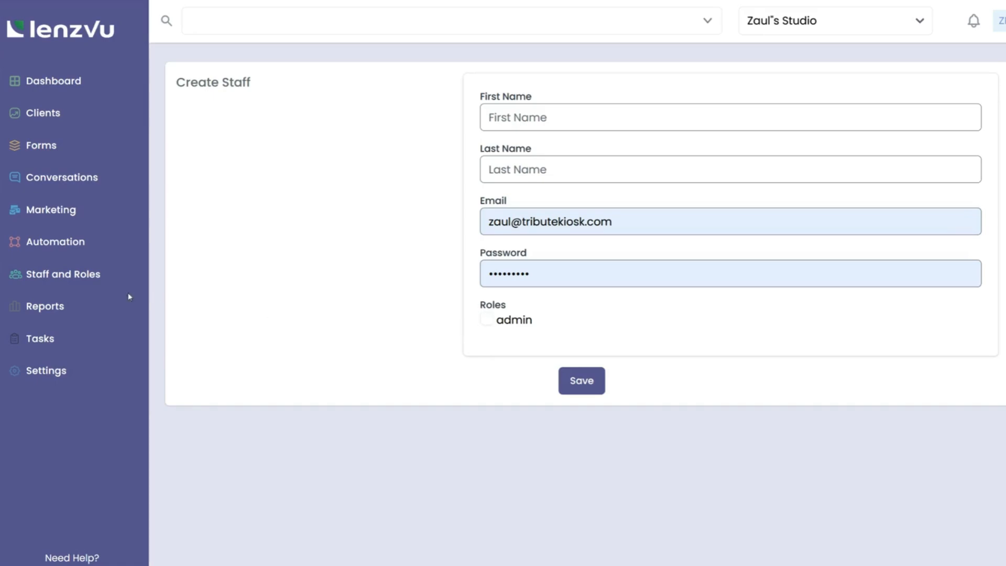
{"action": "left_click", "coordinate": [76, 279]}
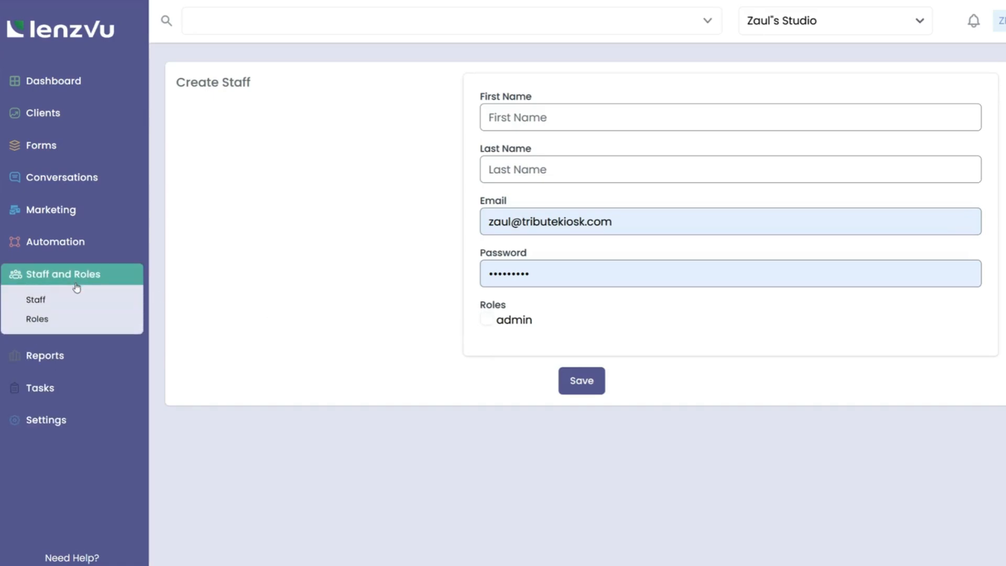
Step: Start a new role under Staff and Roles > Roles named 'Assistant admin'
{"action": "left_click", "coordinate": [38, 319]}
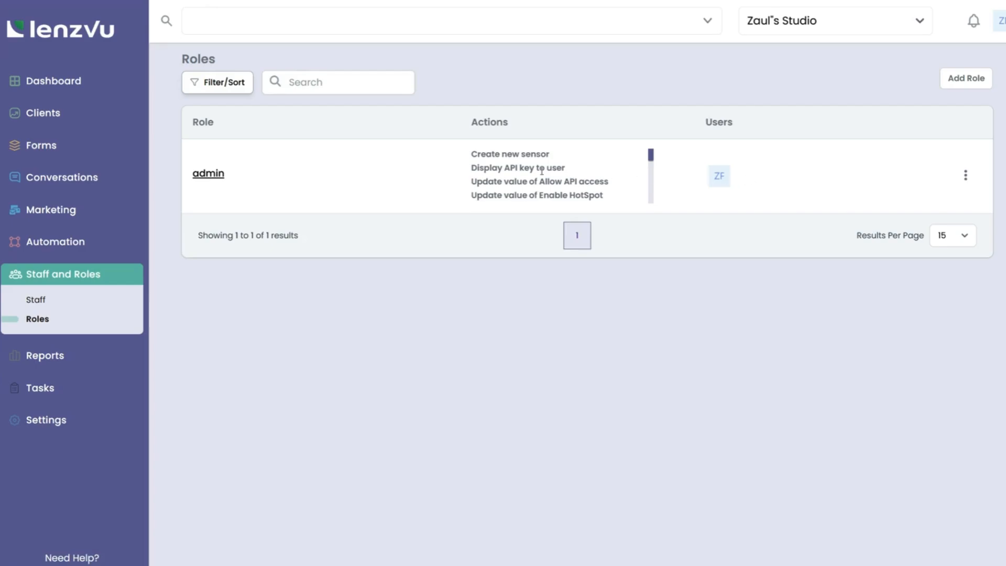
{"action": "scroll", "coordinate": [542, 171], "scroll_direction": "down", "scroll_amount": 1}
{"action": "scroll", "coordinate": [542, 171], "scroll_direction": "down", "scroll_amount": 10}
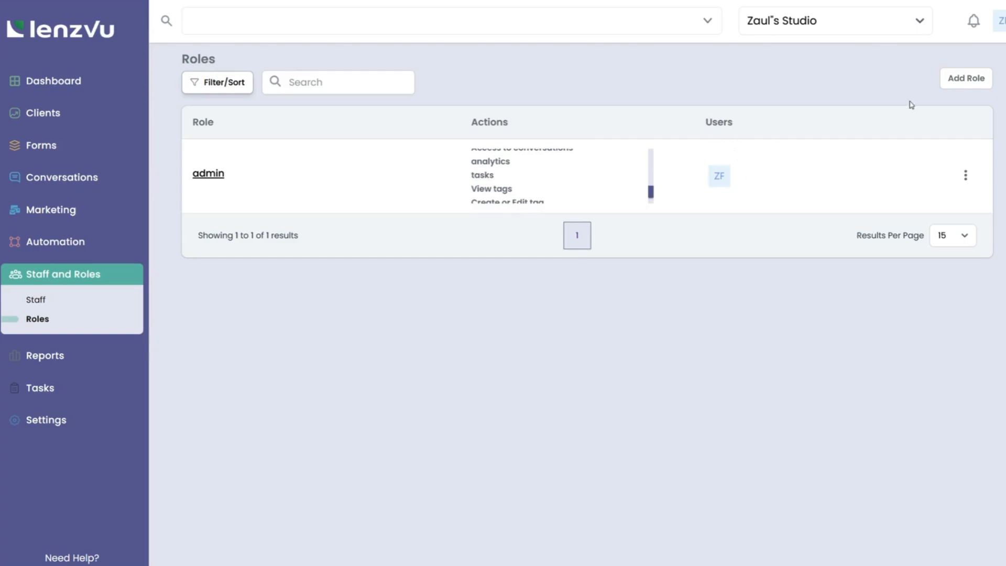
{"action": "left_click", "coordinate": [952, 87]}
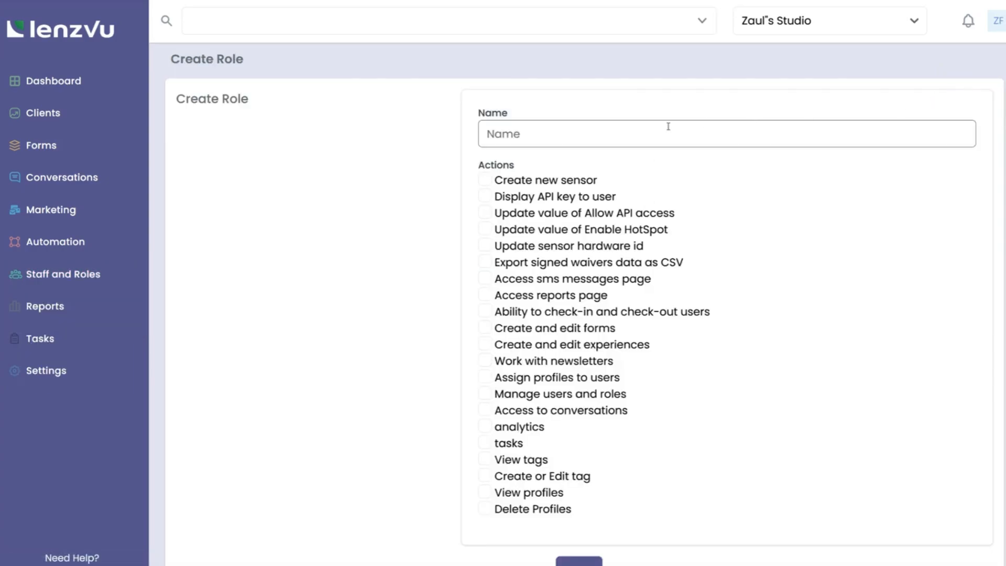
{"action": "left_click", "coordinate": [591, 131]}
{"action": "type", "text": "Assistant admin"}
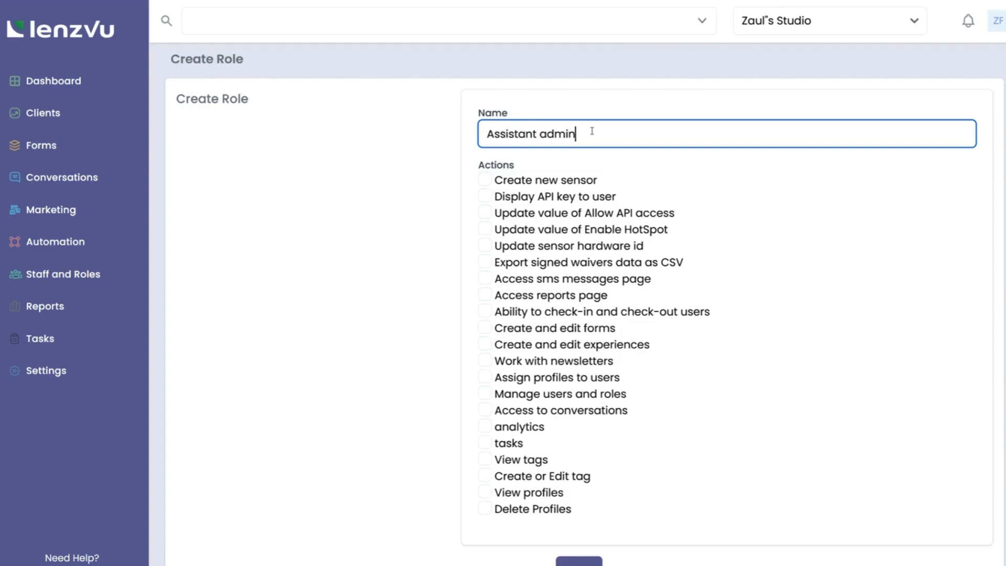
Step: Enable Allow API access, user check-in/check-out and conversations actions, then save the role
{"action": "left_click", "coordinate": [485, 213]}
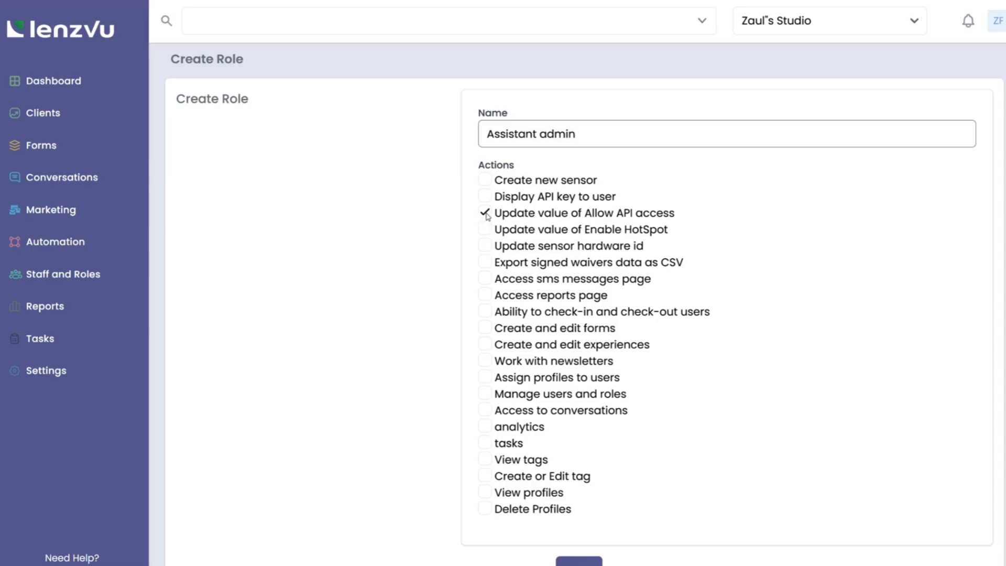
{"action": "left_click", "coordinate": [485, 312]}
{"action": "left_click", "coordinate": [486, 413]}
{"action": "scroll", "coordinate": [521, 442], "scroll_direction": "down", "scroll_amount": 1}
{"action": "left_click", "coordinate": [564, 526]}
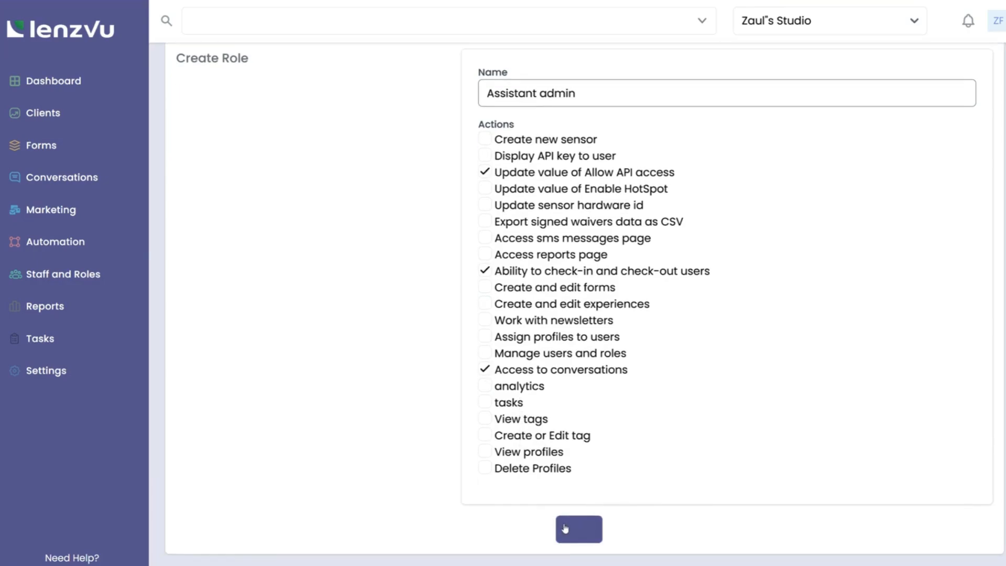